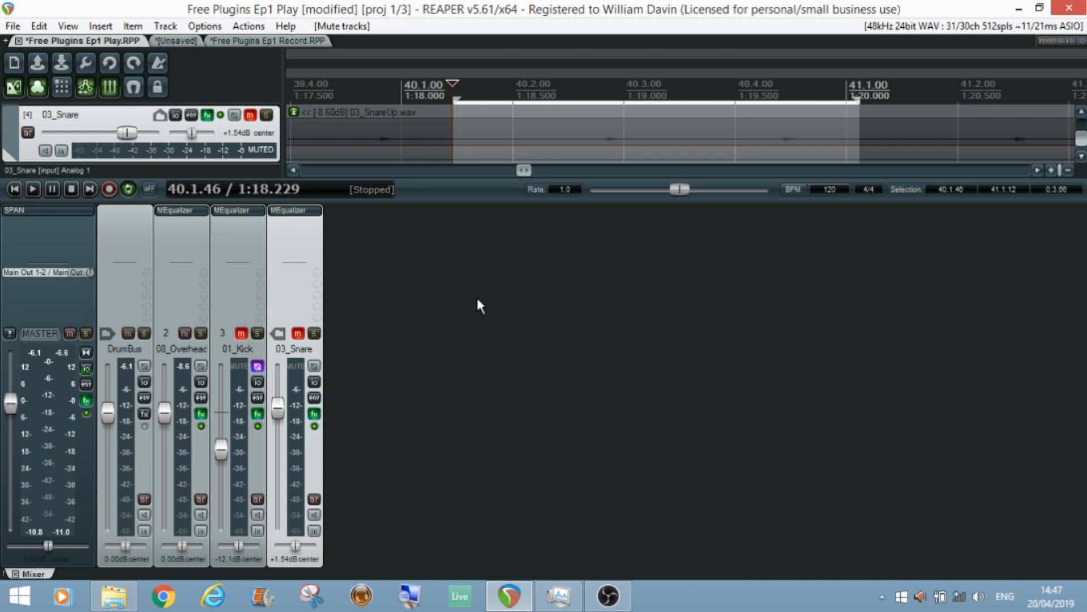
Open the MEqualizer on the 08_Overheads track and enable EQ band 4.
click(181, 210)
drag(737, 101, 754, 109)
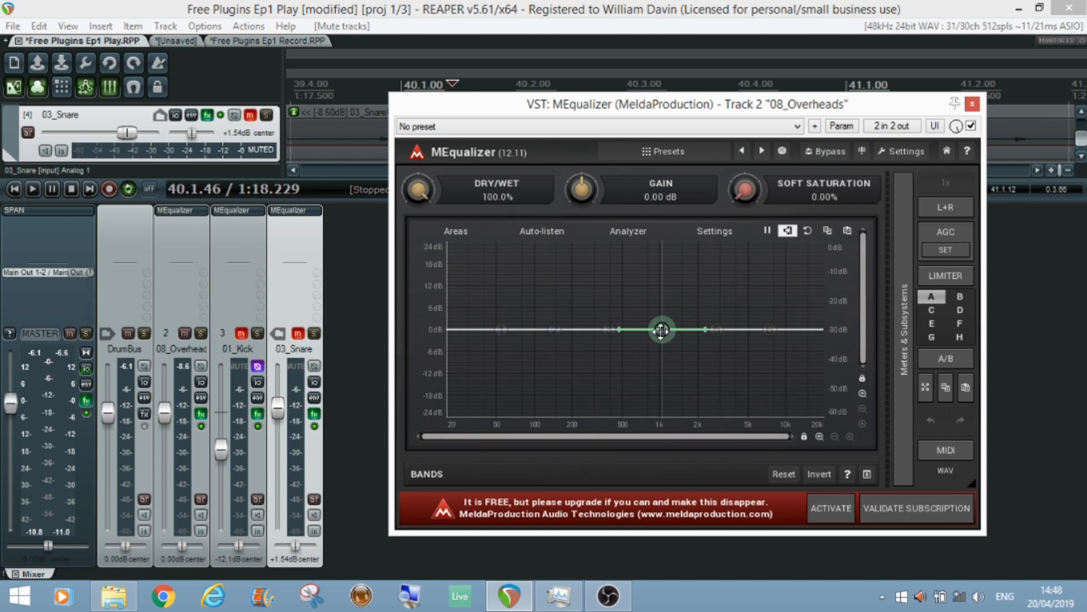
double_click(665, 329)
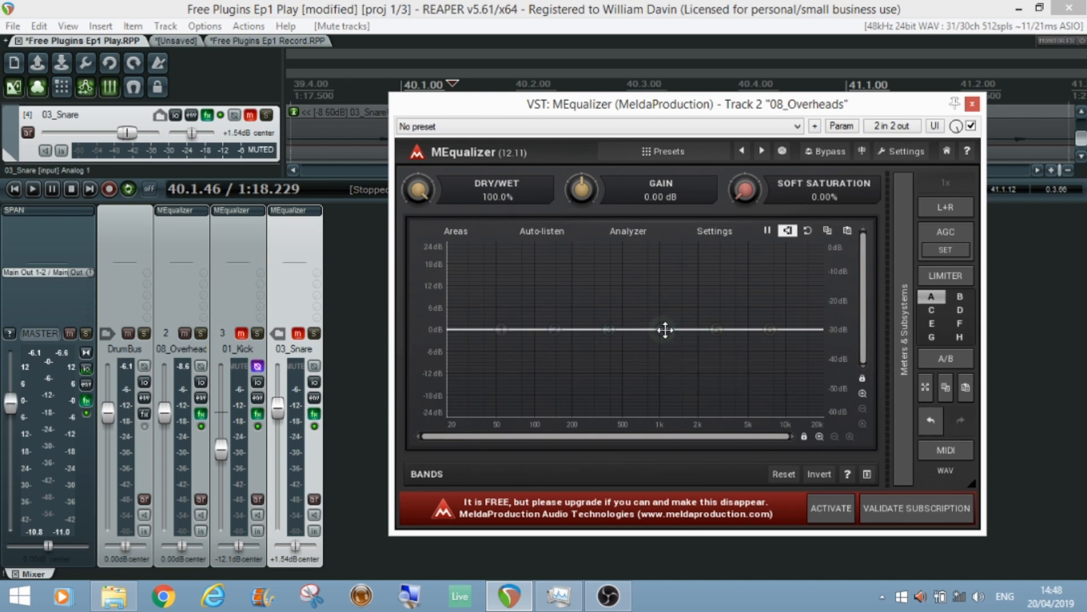
double_click(662, 329)
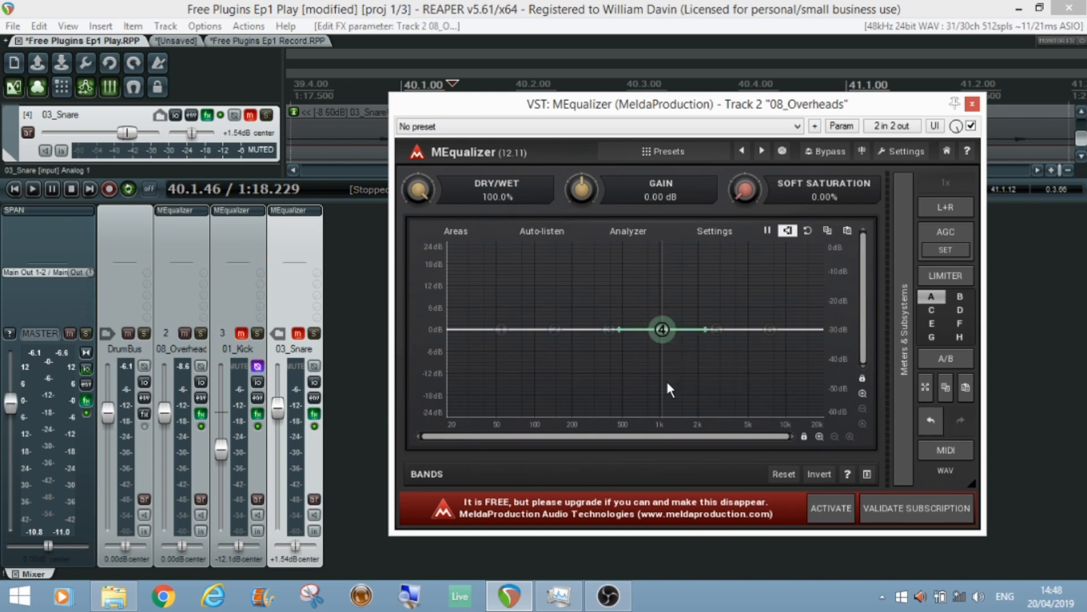
Enable and disable band 1, and narrow band 4's bandwidth to a Q of 3.31.
double_click(502, 329)
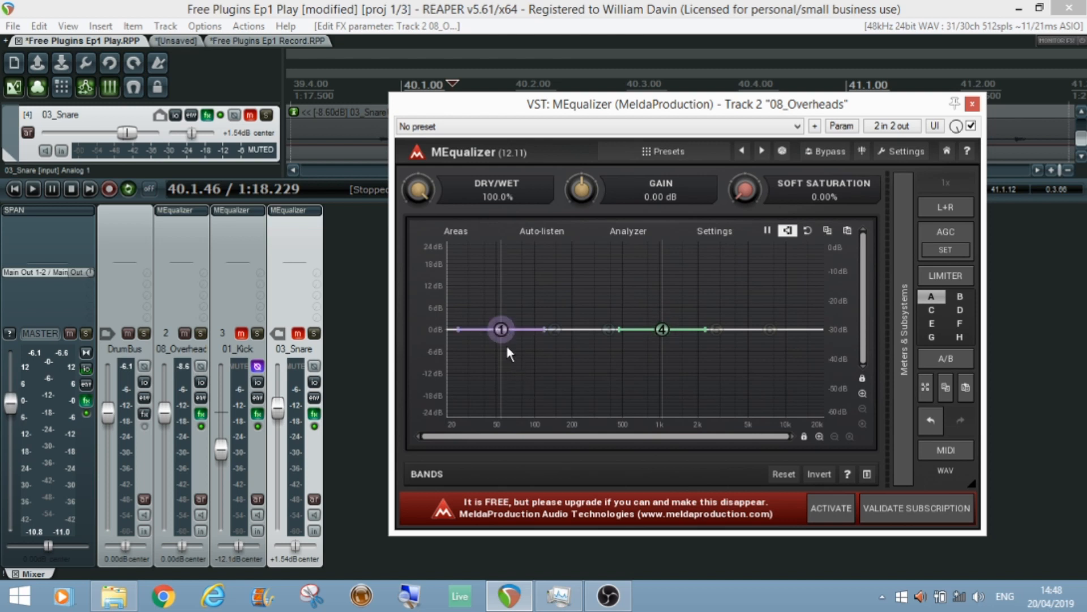
double_click(502, 330)
scroll(662, 329, up, 4)
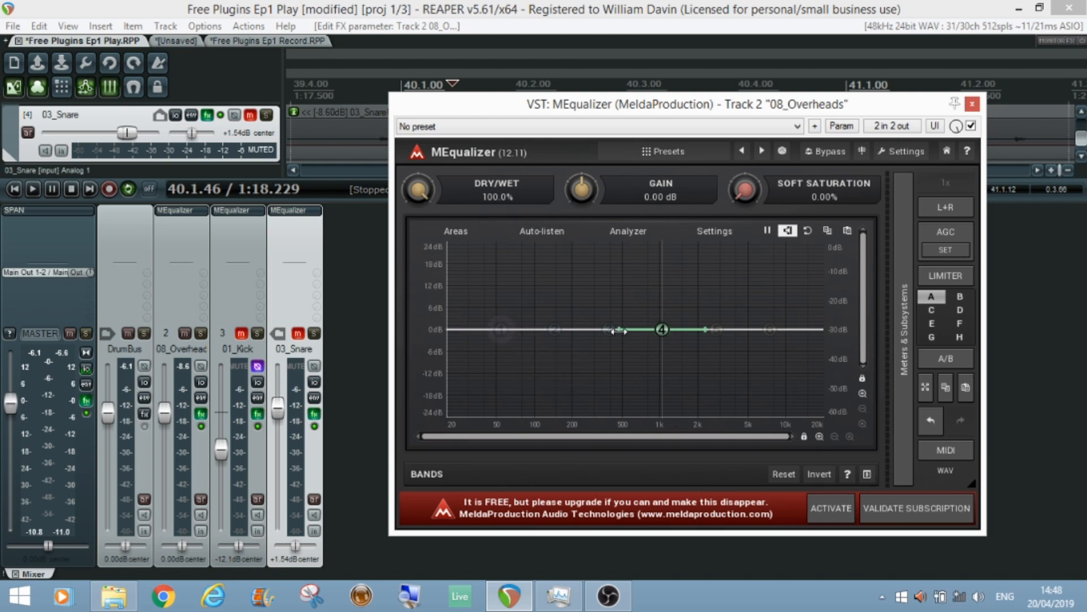
scroll(662, 329, up, 2)
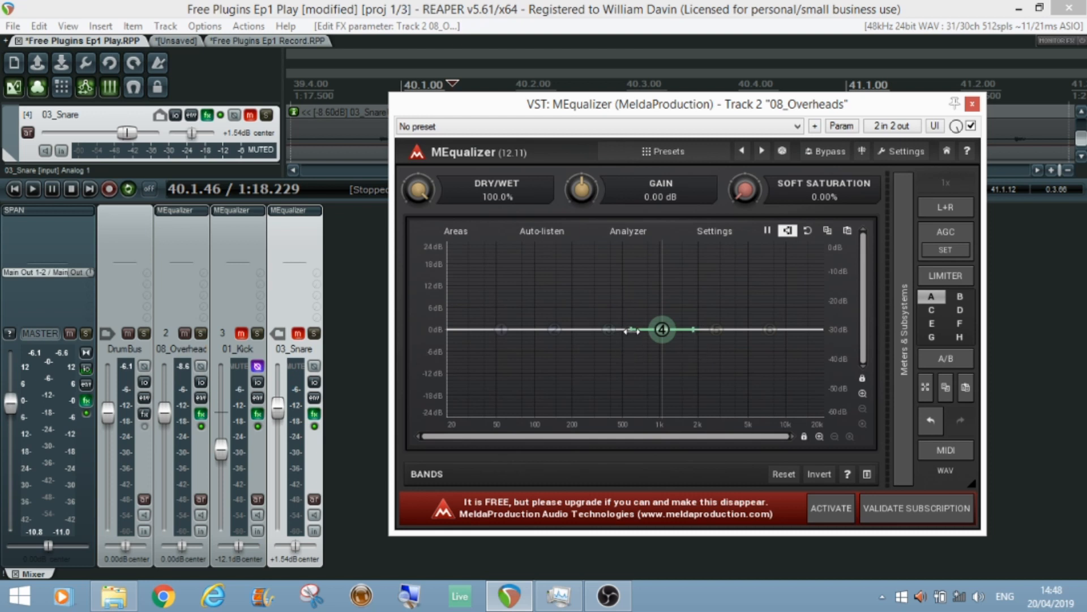
Turn on Auto-listen and, during playback, sweep band 4 down to about 500 Hz to audition that frequency range.
click(545, 232)
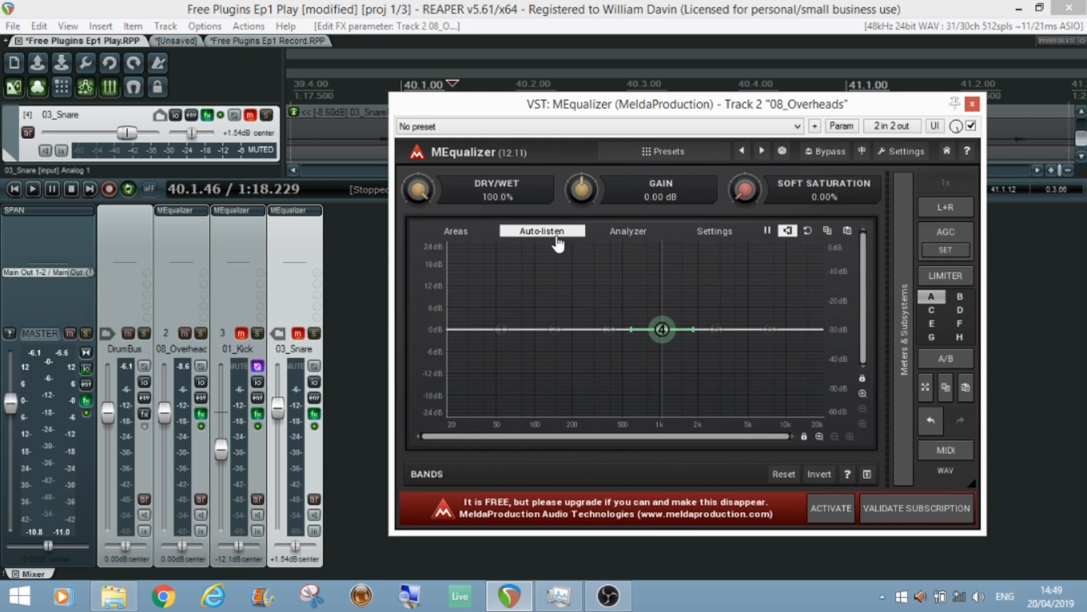
key(space)
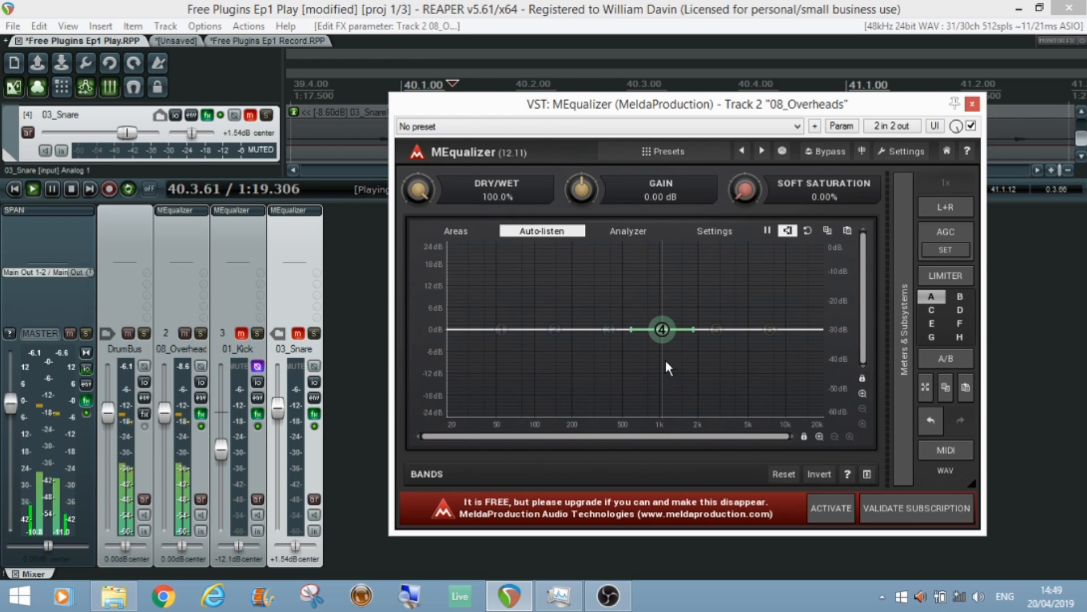
click(661, 330)
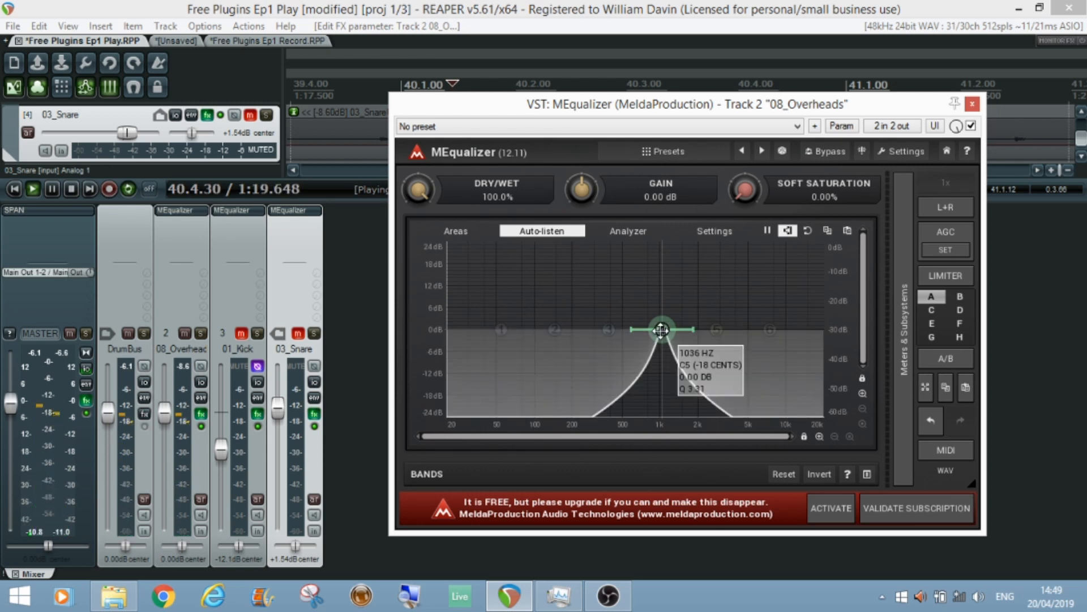
drag(661, 329, 622, 333)
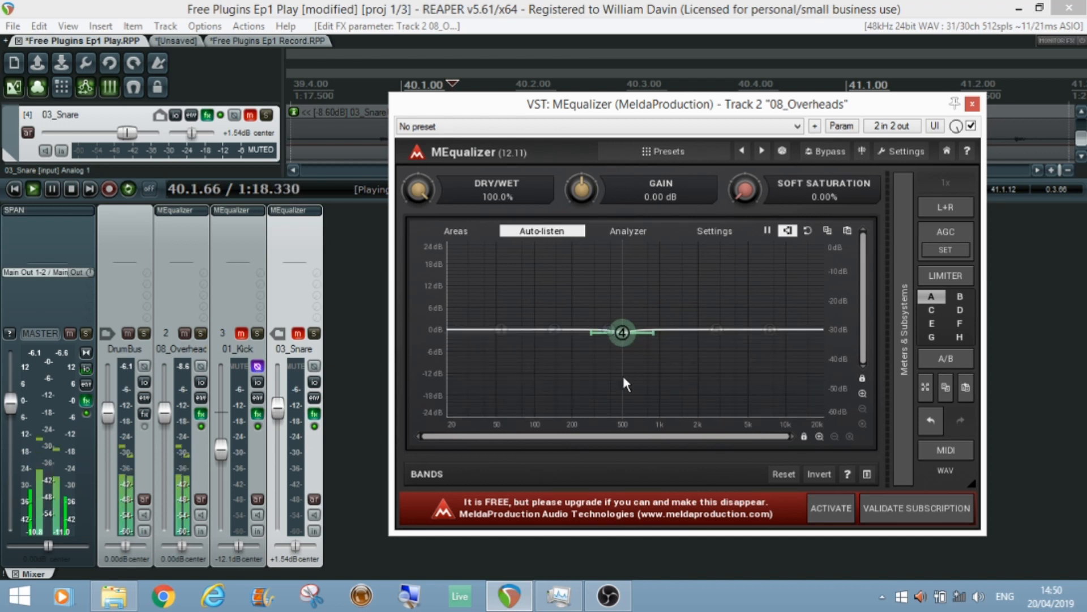
With Auto-listen off, cut band 4 by about 17 dB near 500 Hz, and undo the band adjustments once playback is stopped.
click(535, 231)
drag(618, 333, 625, 391)
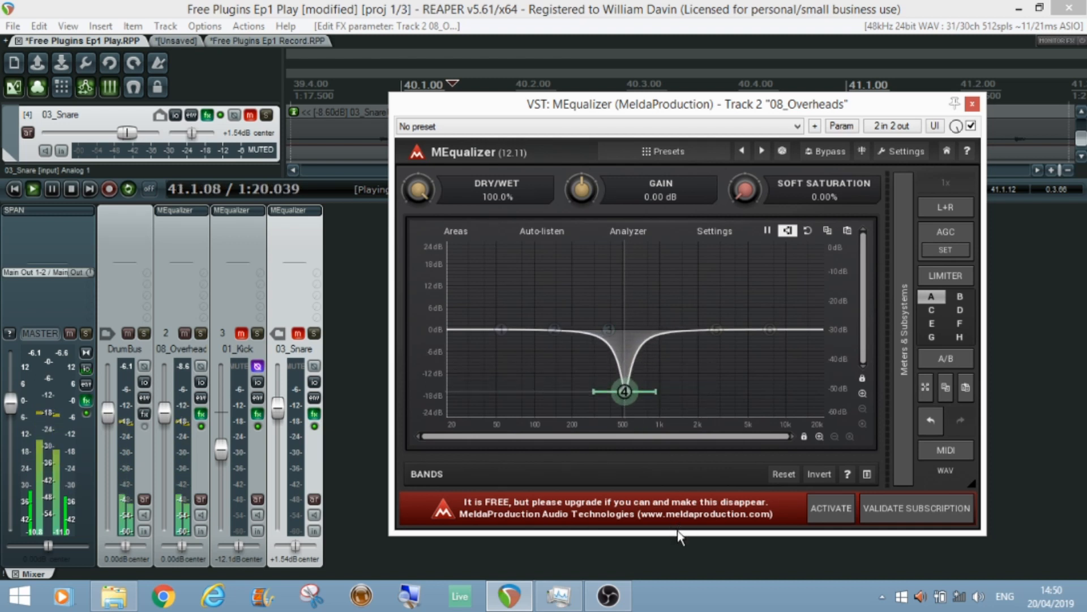
key(space)
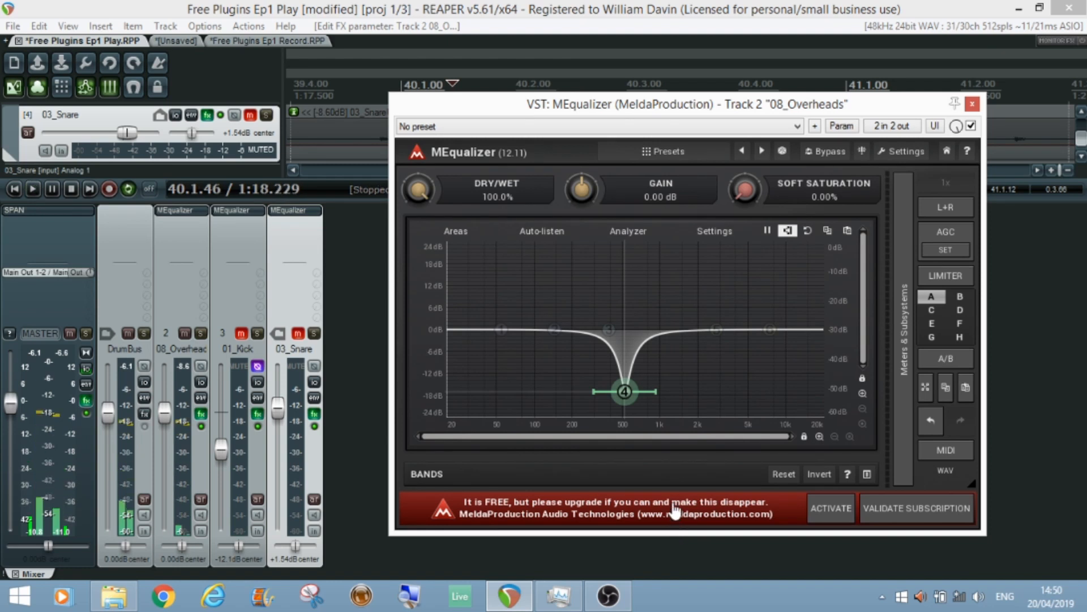
key(ctrl+z)
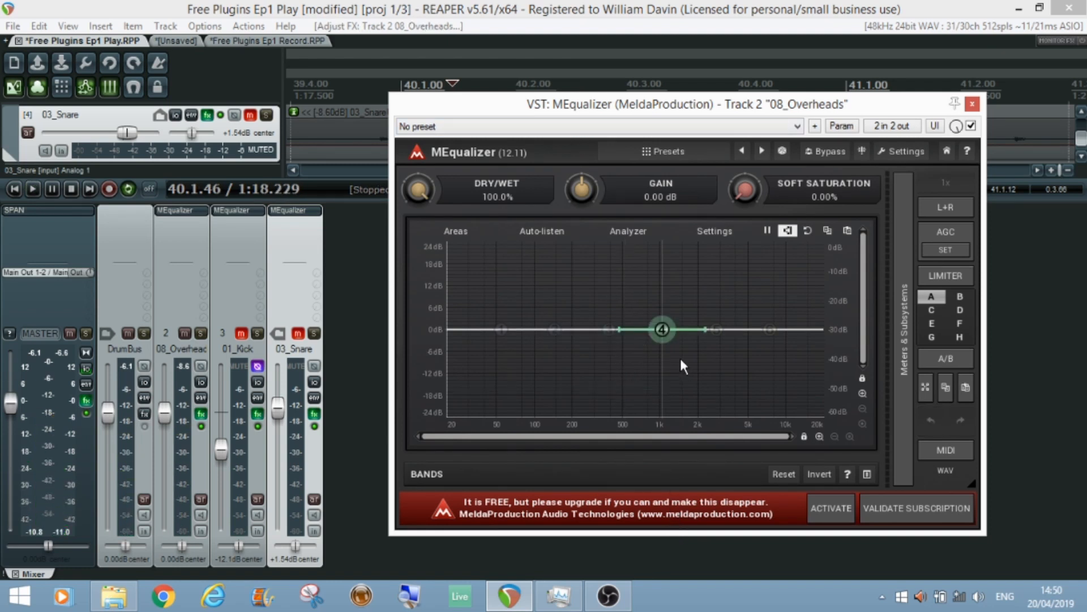
In band 4's settings, switch between the Left, Left + Right and Right channel options, ending with Right.
double_click(661, 330)
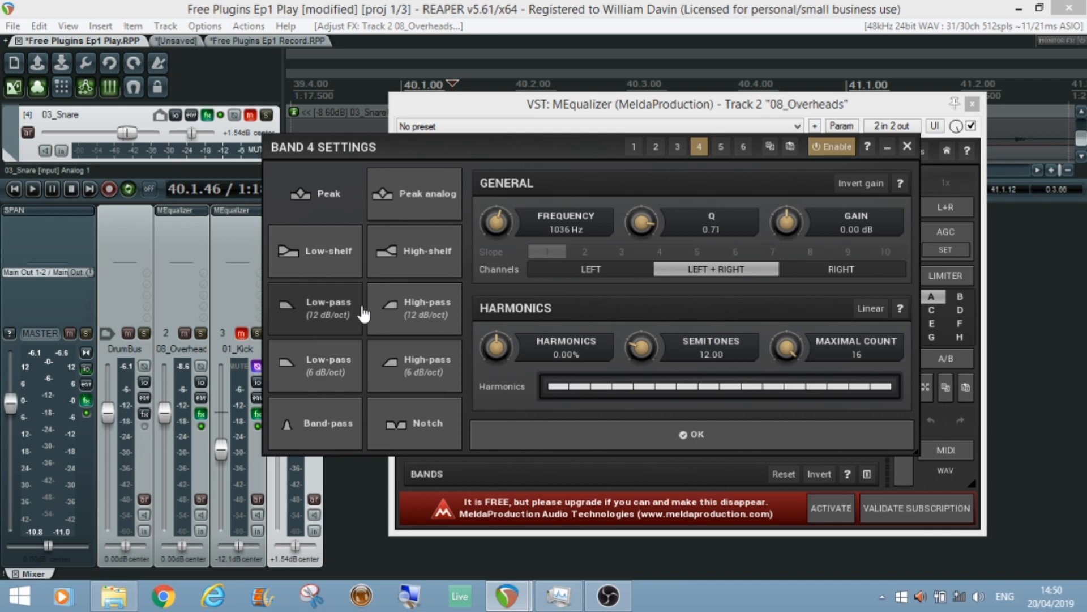
click(759, 275)
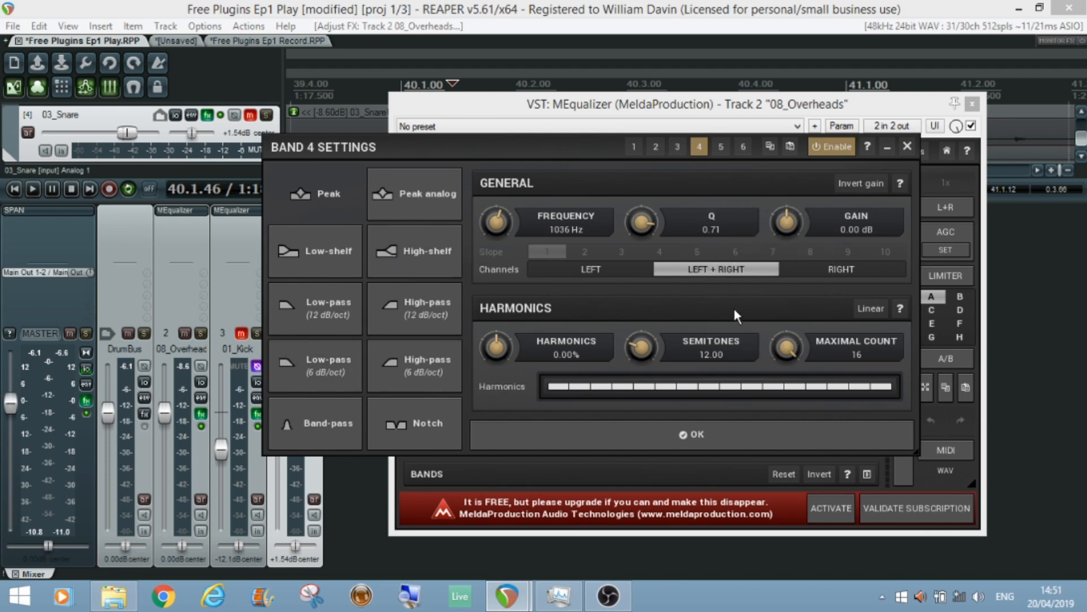
click(837, 271)
click(619, 274)
click(710, 272)
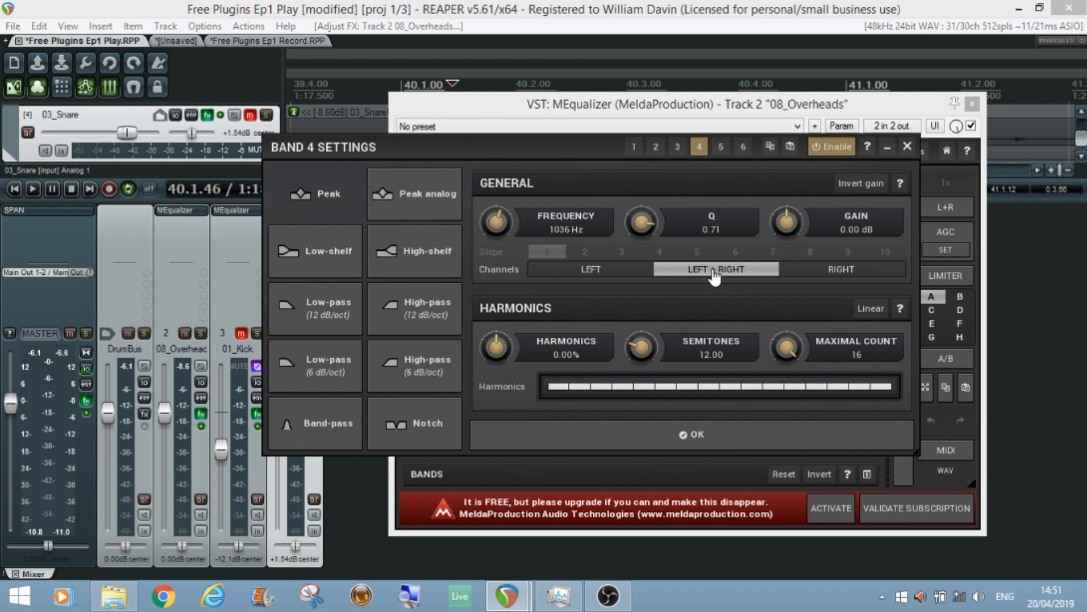
click(613, 272)
click(815, 271)
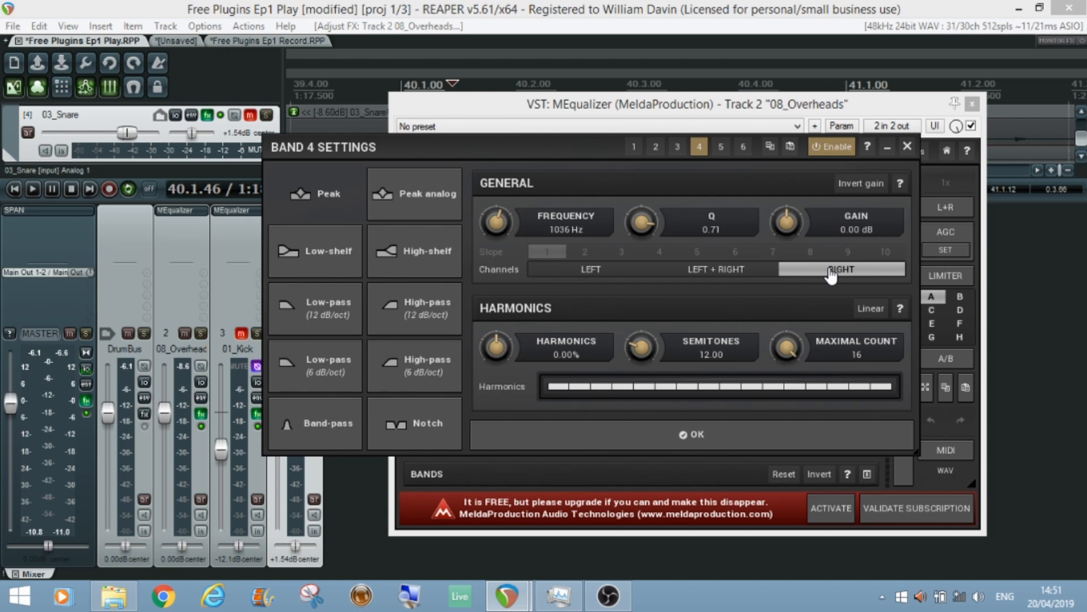
click(907, 146)
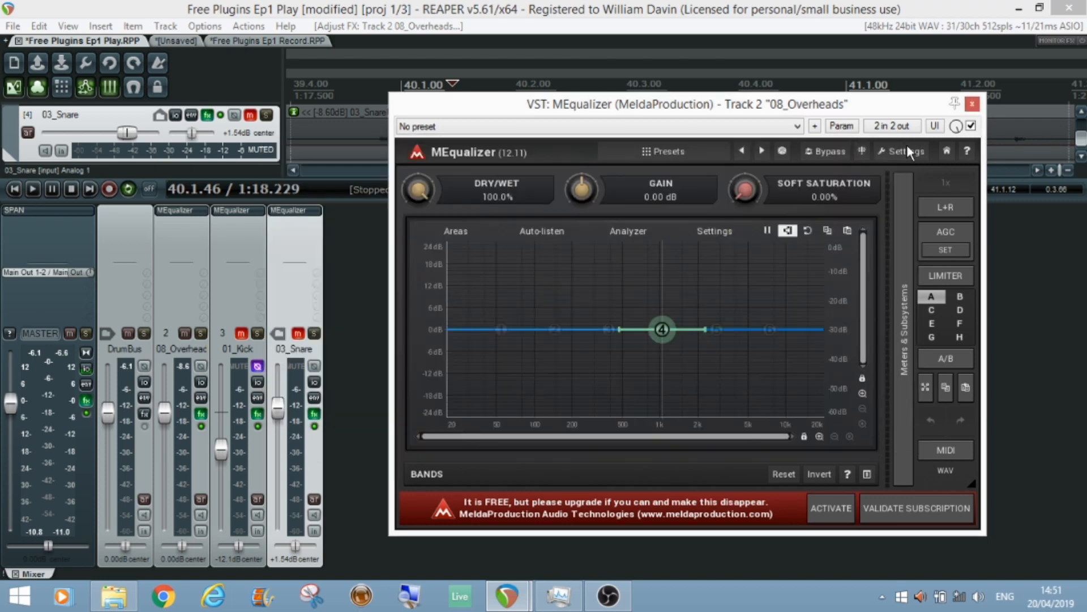
Switch the equalizer's channel mode to Mid + Side and try band 4's Mid + Side, Mid and Side options, ending with Side.
click(944, 216)
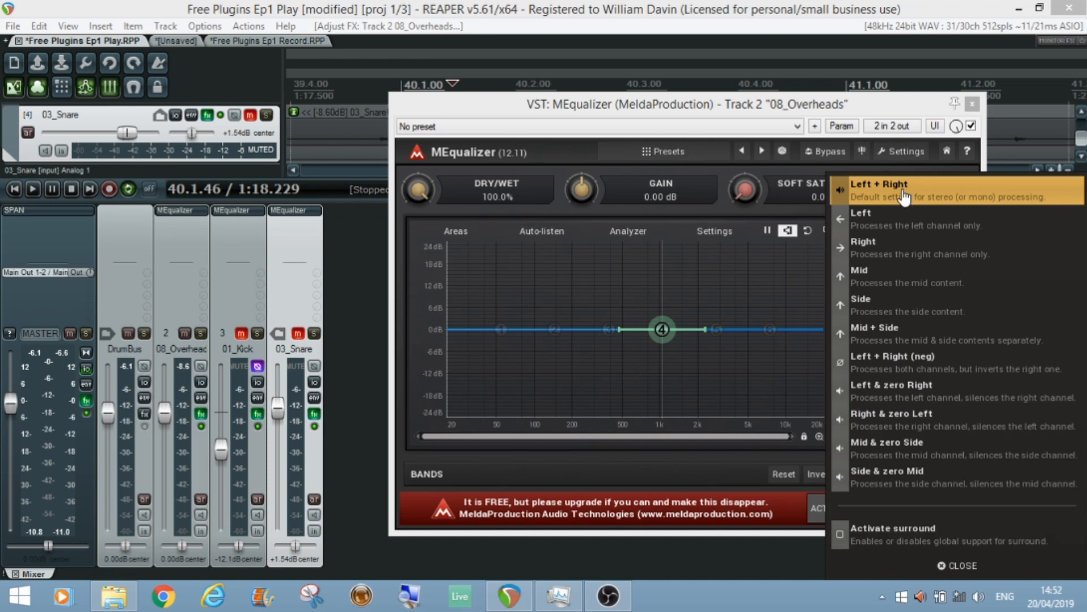
click(898, 338)
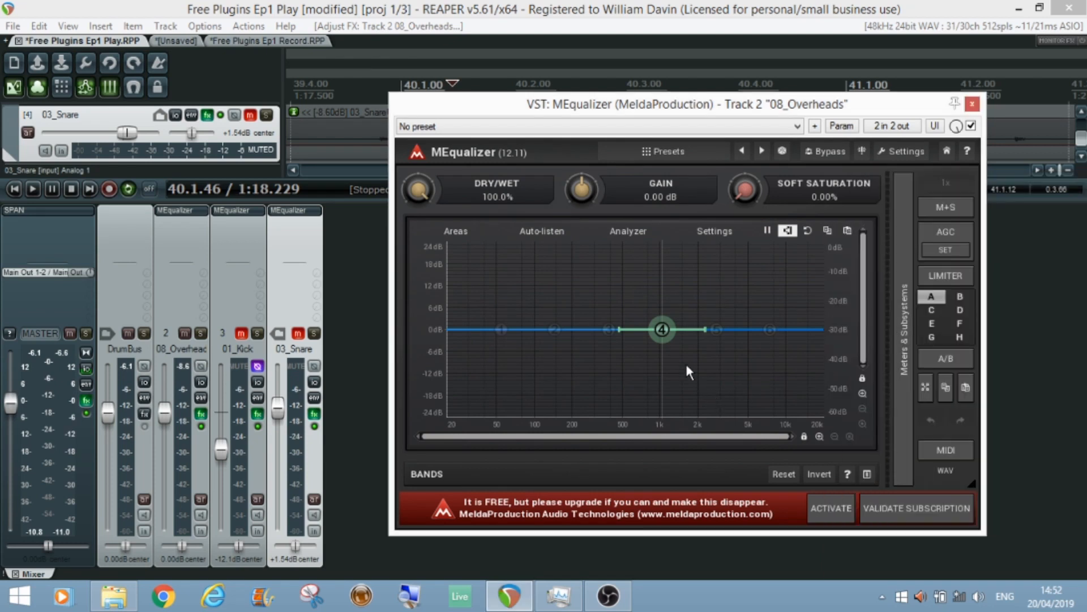
double_click(664, 331)
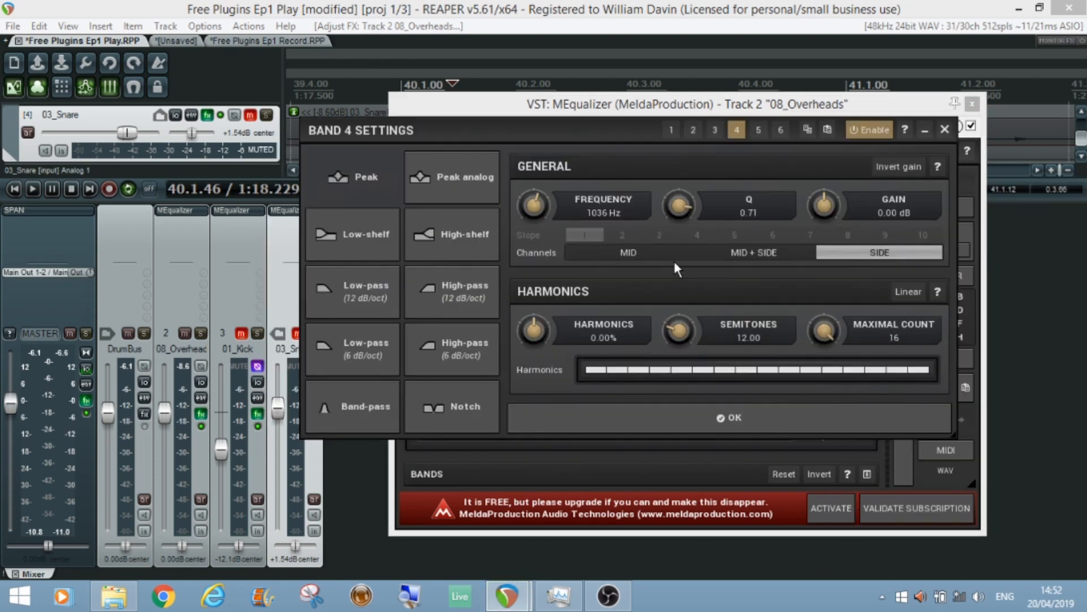
click(752, 256)
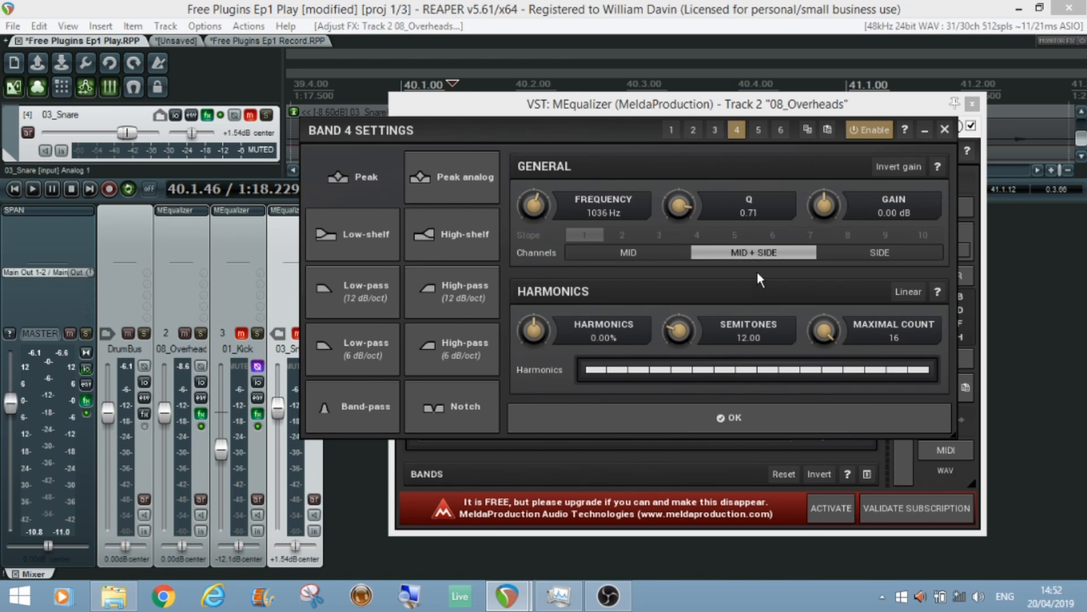
click(646, 255)
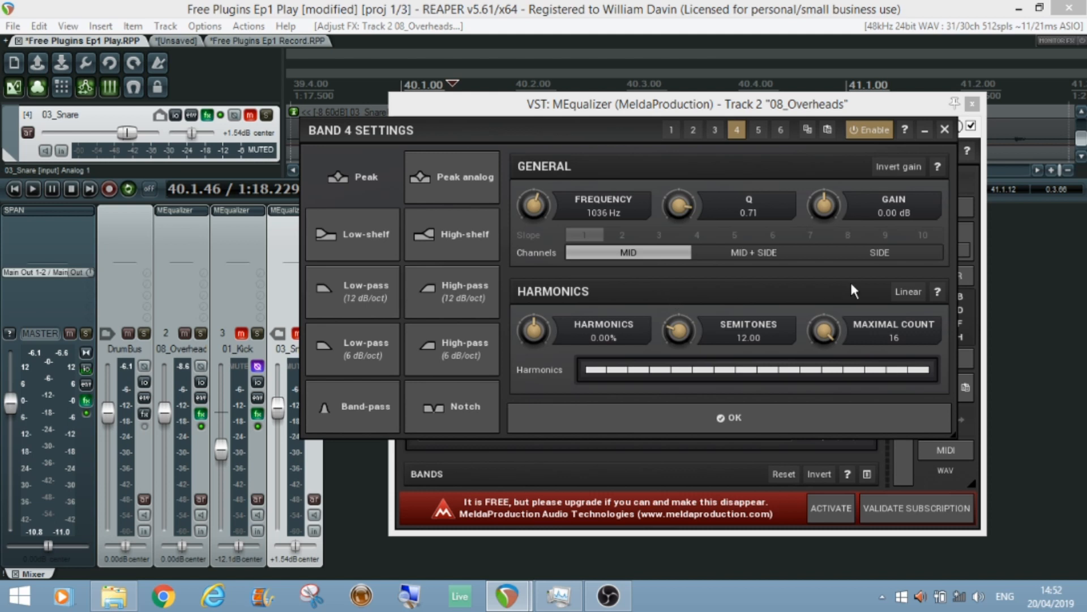
click(886, 253)
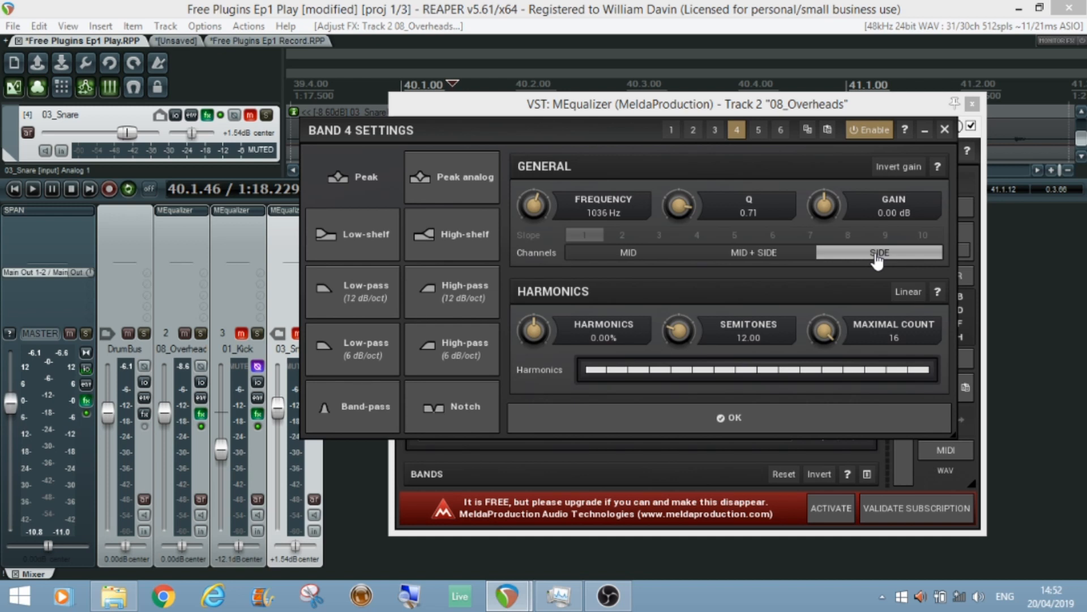
click(724, 424)
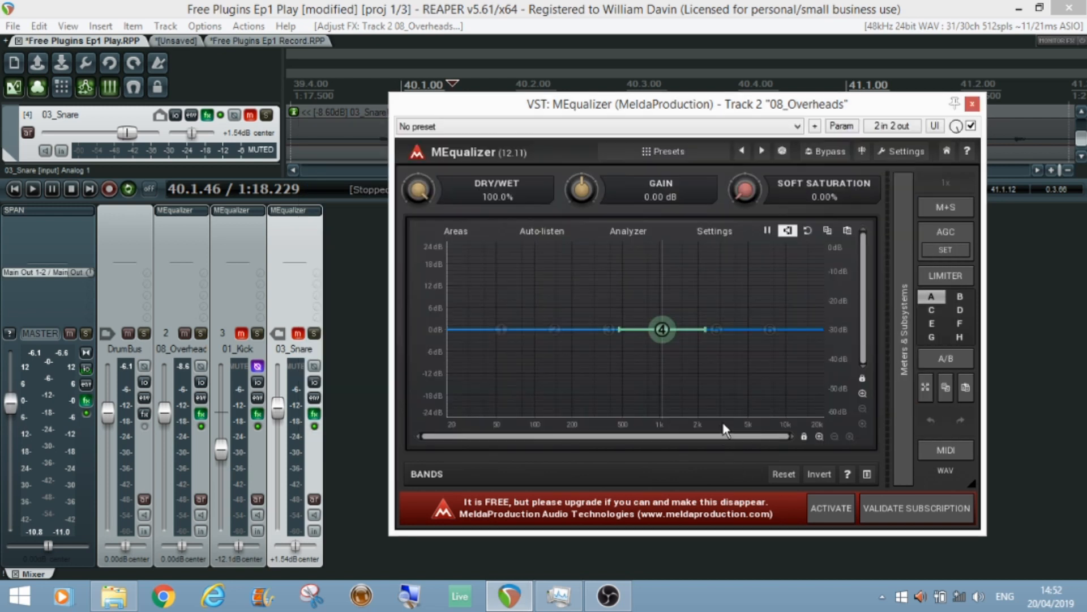
Return the equalizer's channel mode to Left + Right and close the plugin window.
click(940, 214)
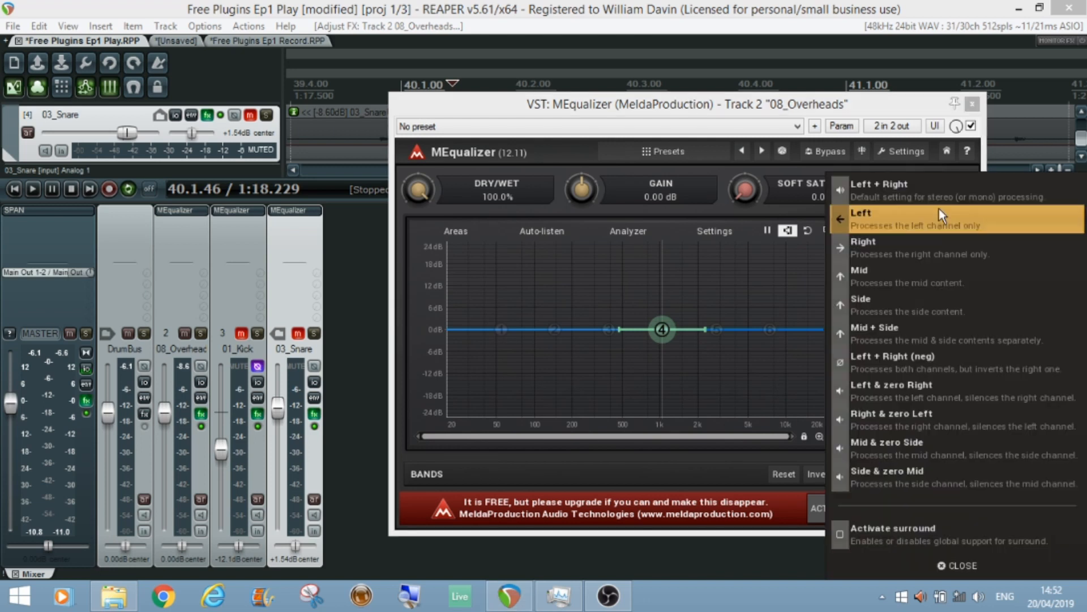
click(891, 195)
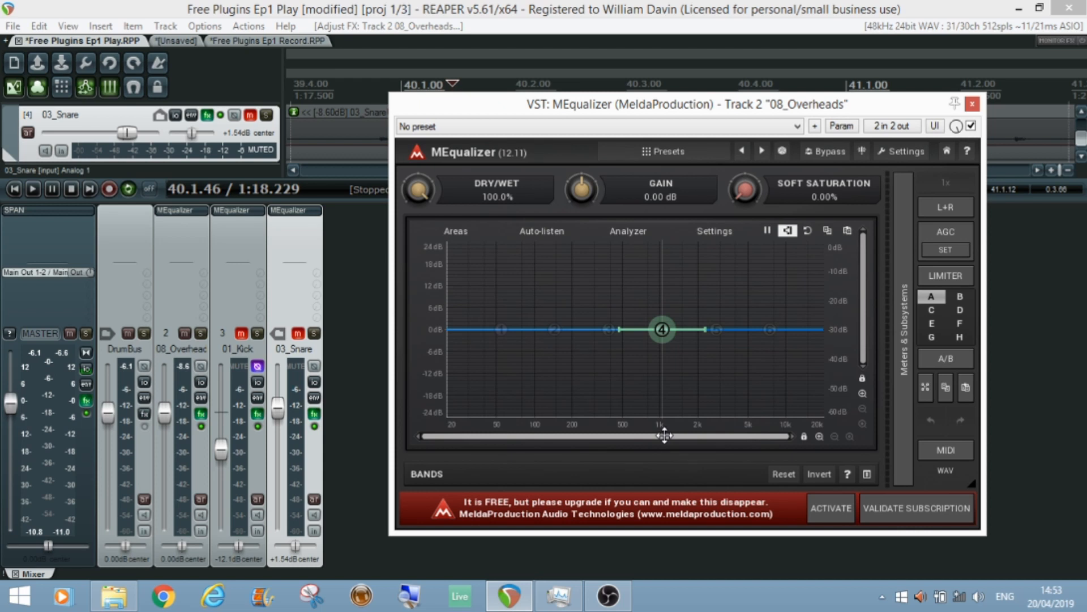
click(972, 104)
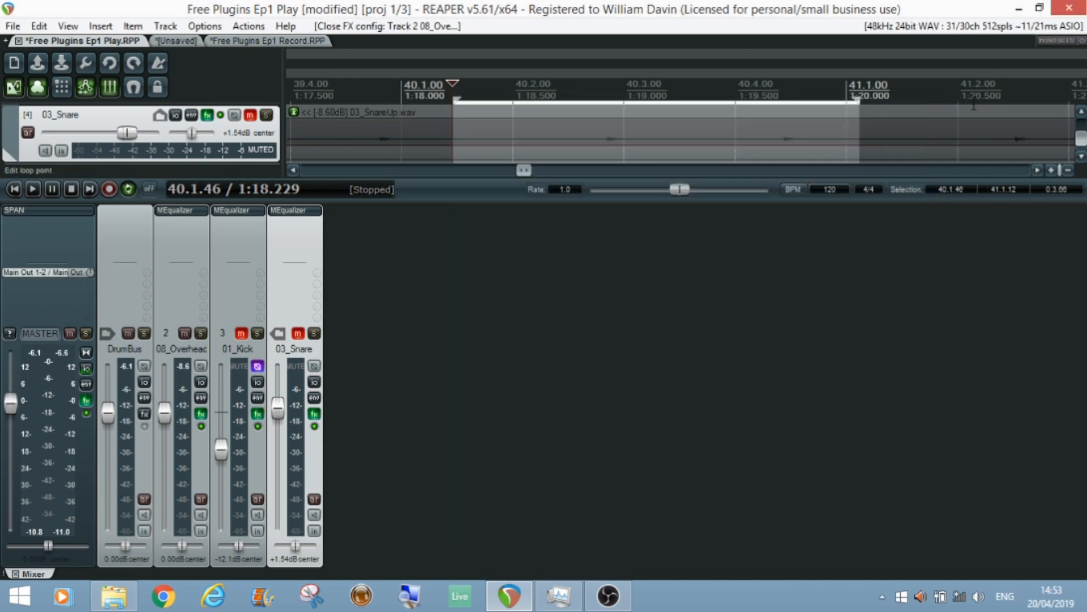
Hide the mixer, unmute the 01_Kick and 03_Snare tracks, and play the looped section with all the drums.
key(ctrl+m)
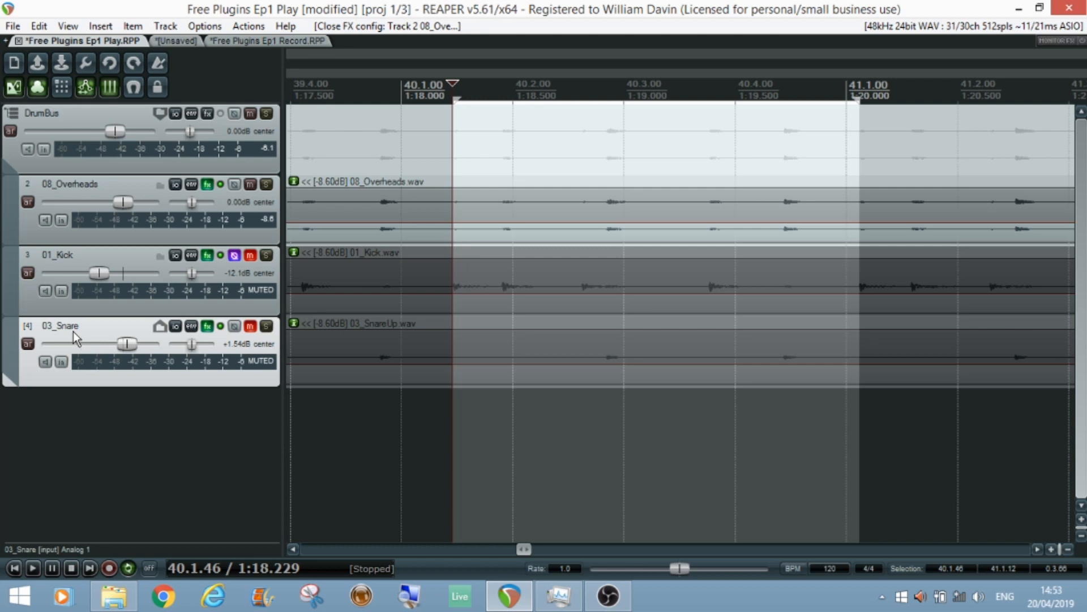
drag(249, 255, 250, 332)
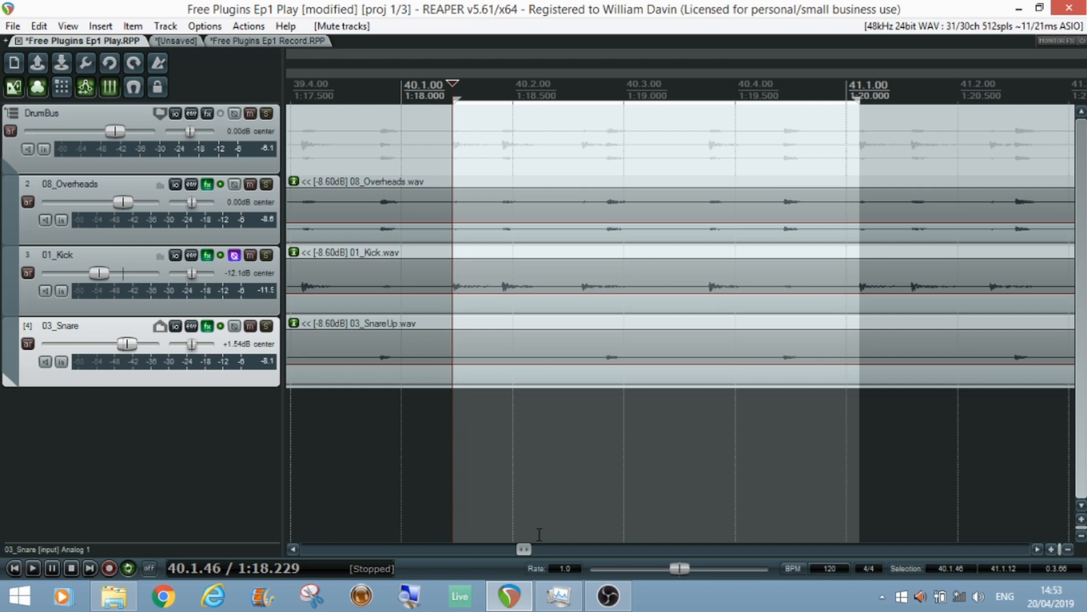
key(space)
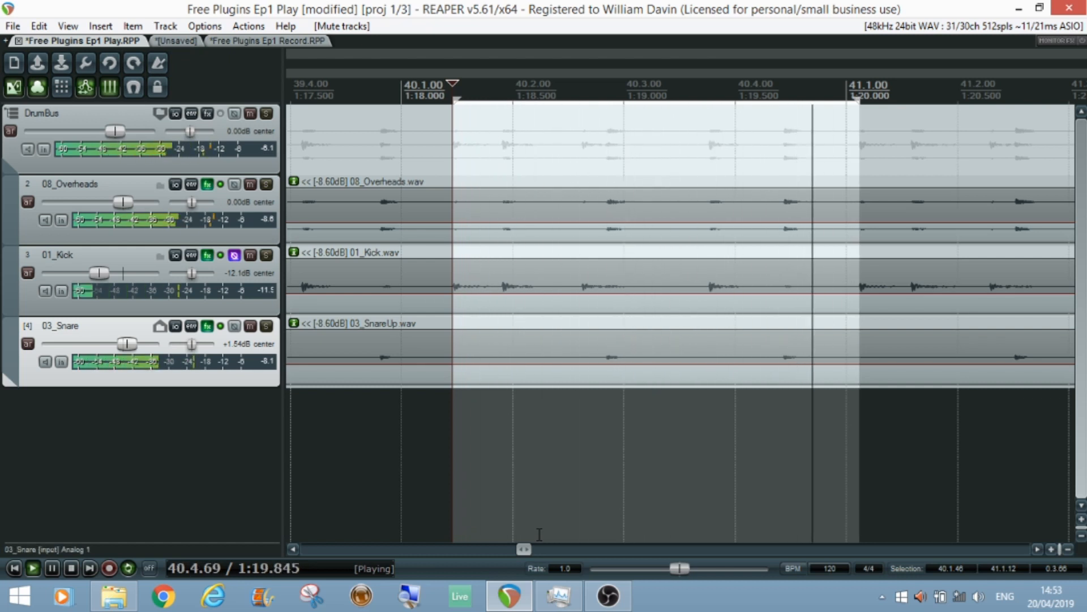
key(space)
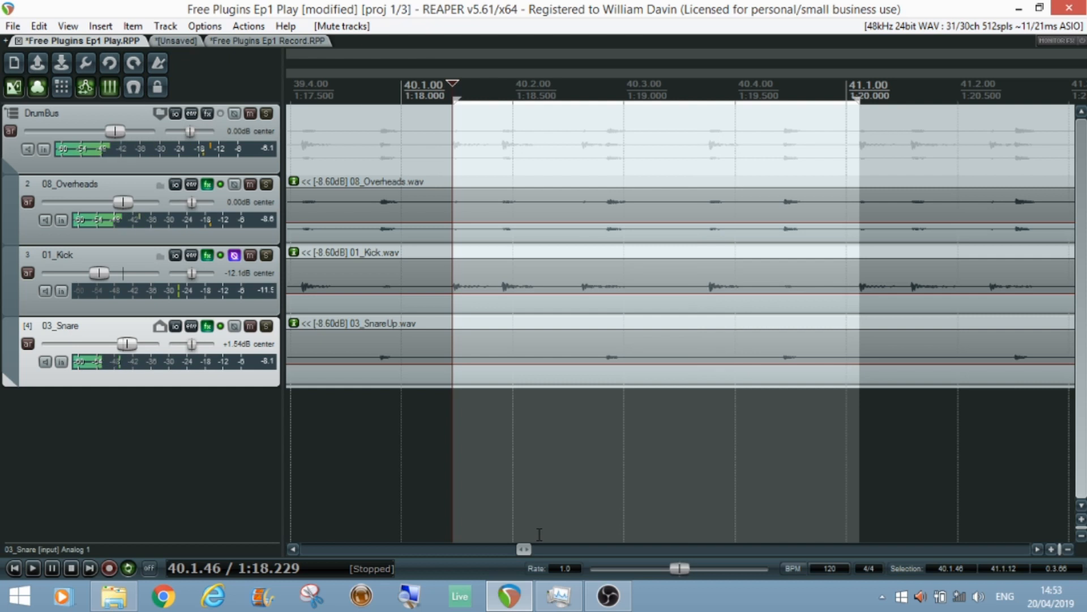
Show the mixer, mute the 01_Kick and 03_Snare tracks, and reopen the MEqualizer on the 08_Overheads track.
key(ctrl+m)
click(242, 333)
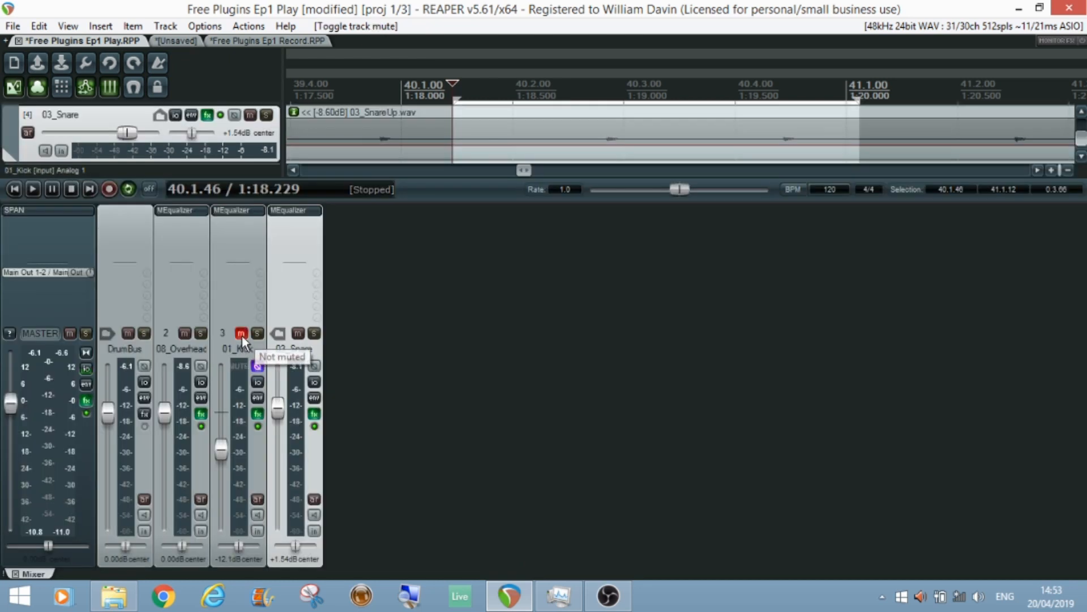
click(298, 334)
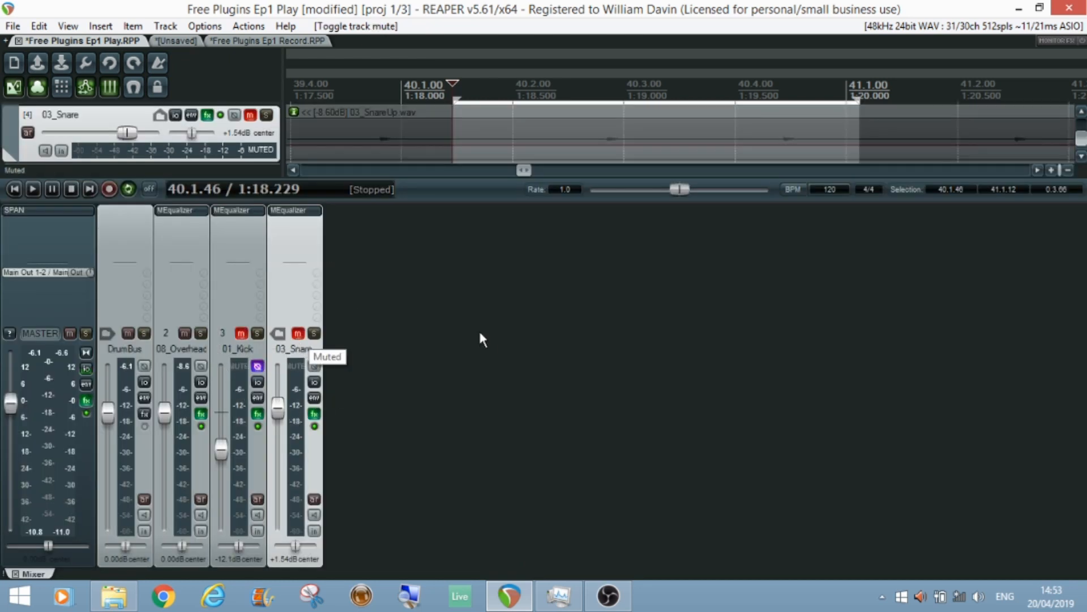
click(168, 214)
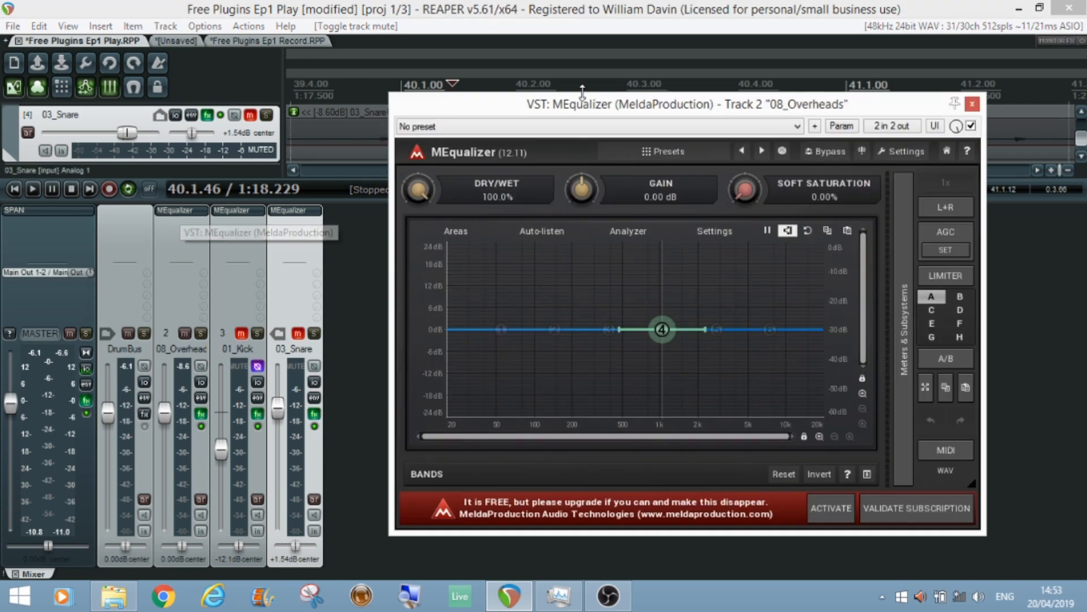
Play the loop and make band 1 of the overheads' equalizer a 12 dB/oct high-pass filter at about 100 Hz.
drag(720, 117, 681, 77)
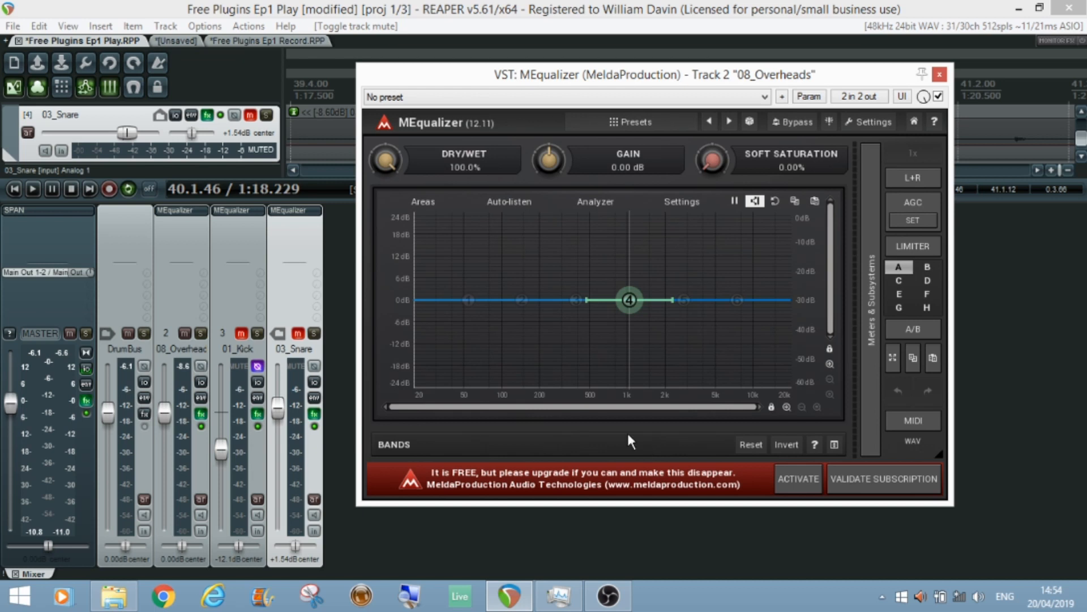
key(space)
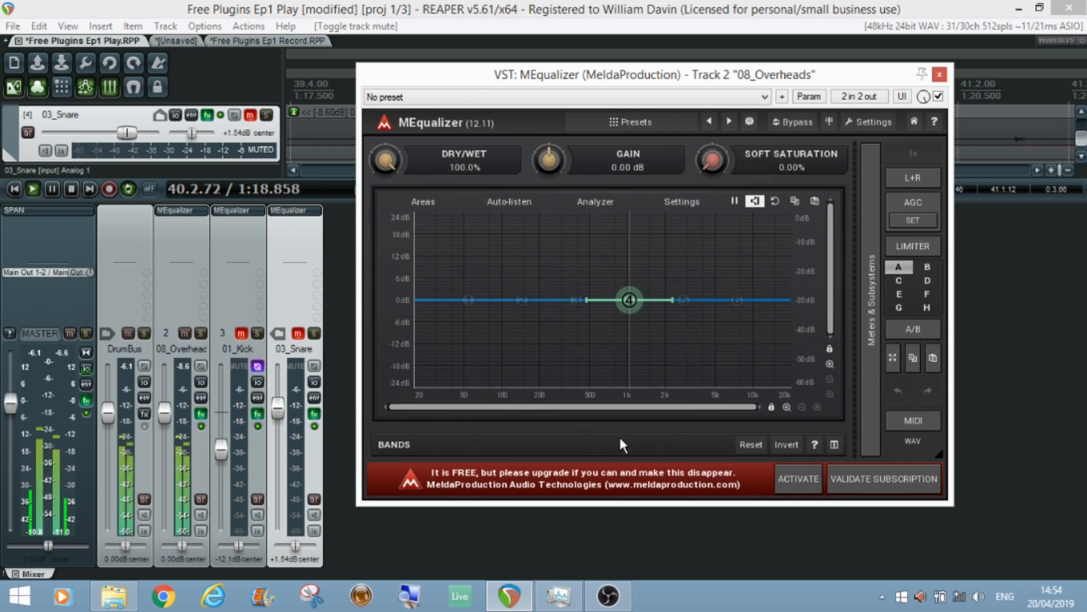
double_click(470, 302)
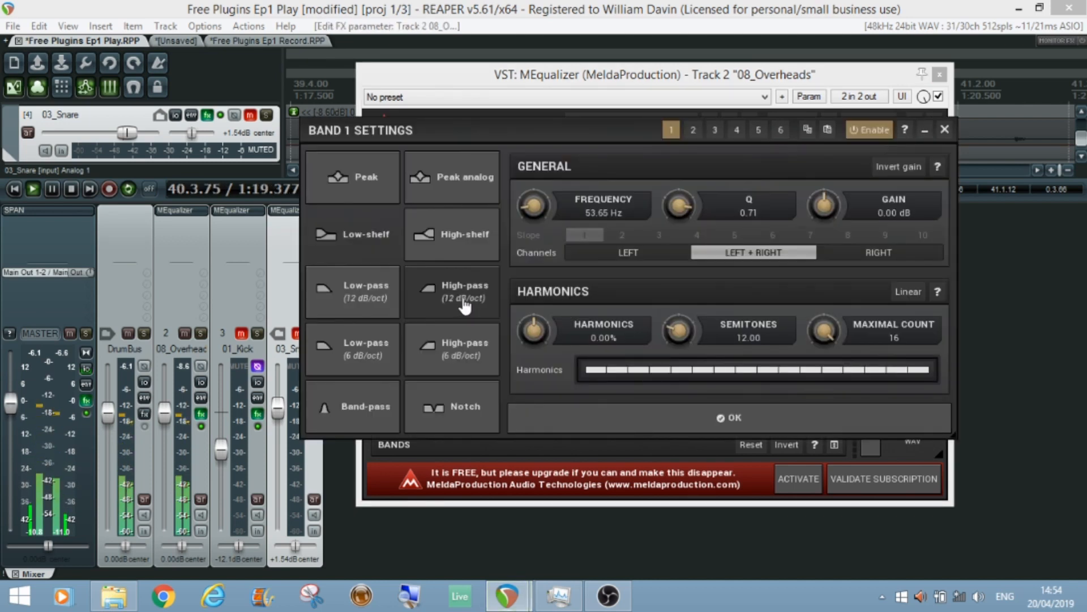
click(455, 310)
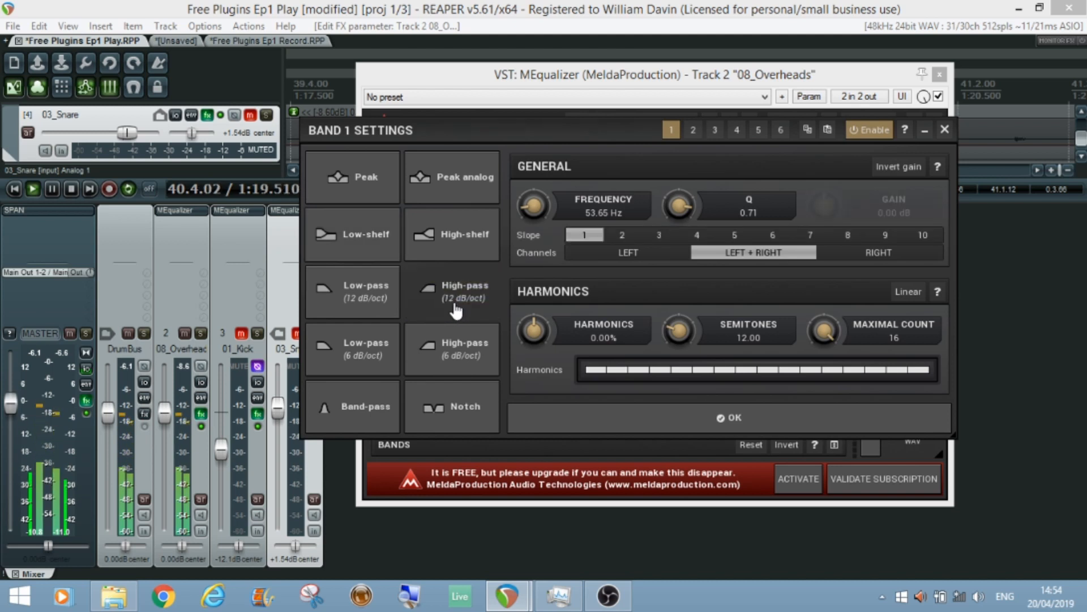
click(696, 419)
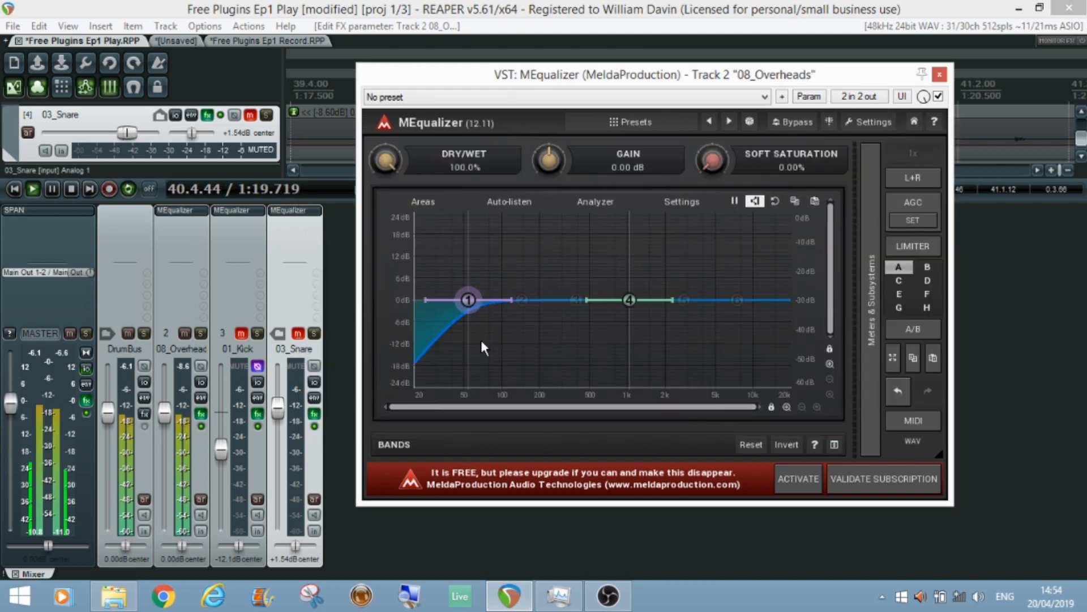
drag(467, 300, 503, 300)
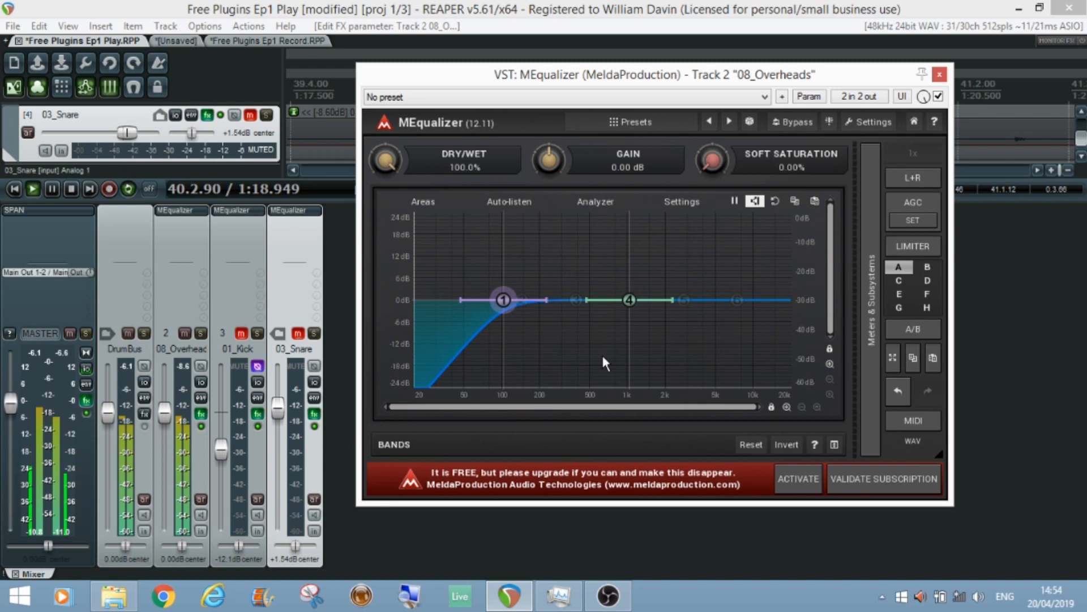
Narrow band 4 and cut it about 13 dB near 500 Hz, comparing the sound with the equalizer bypassed and active.
drag(588, 300, 601, 299)
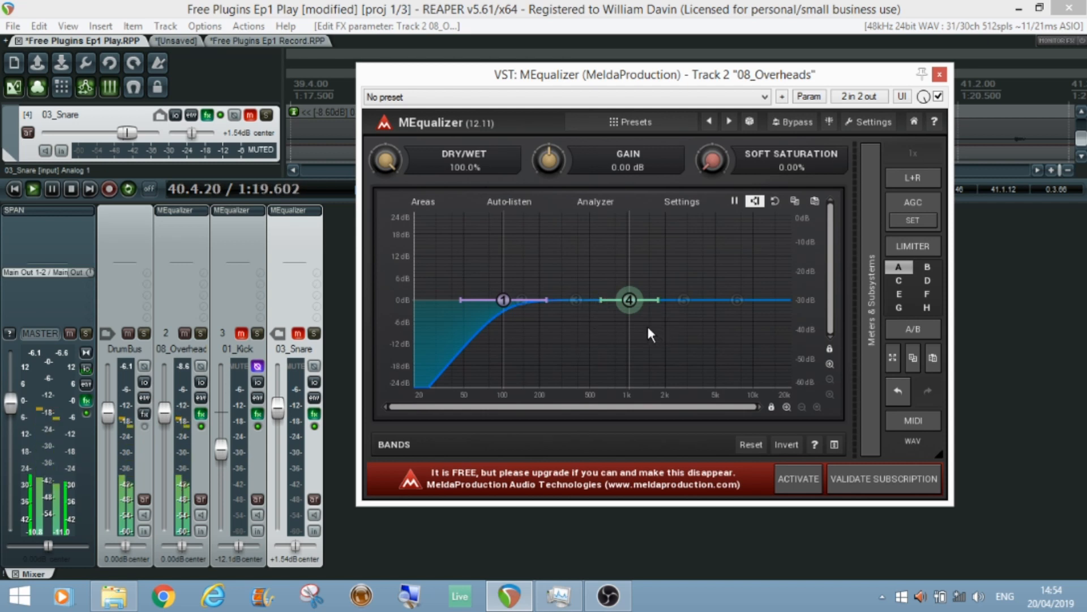
drag(629, 301, 556, 367)
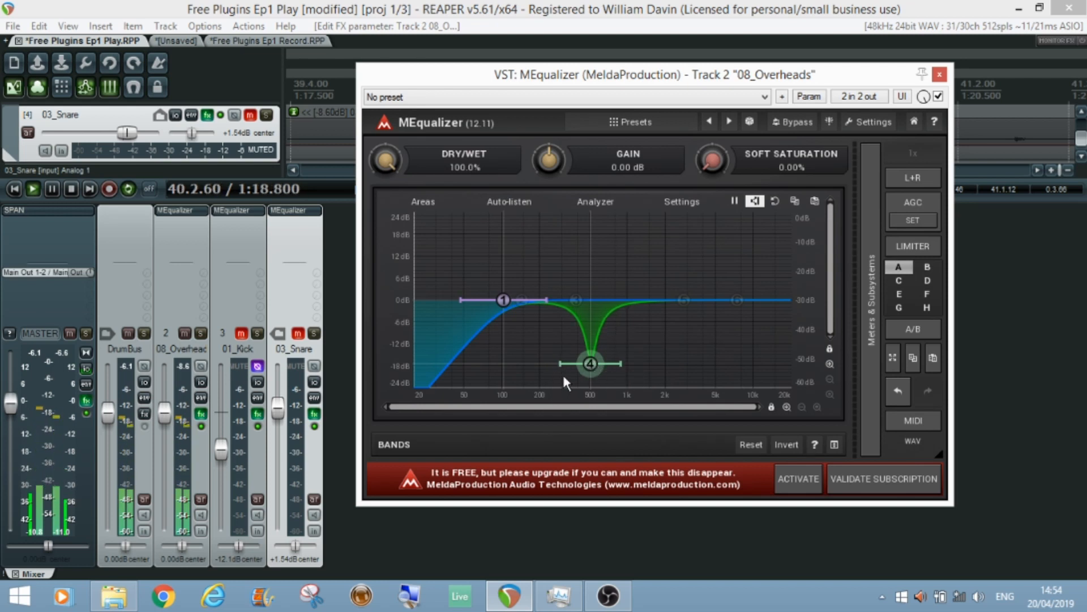
click(938, 97)
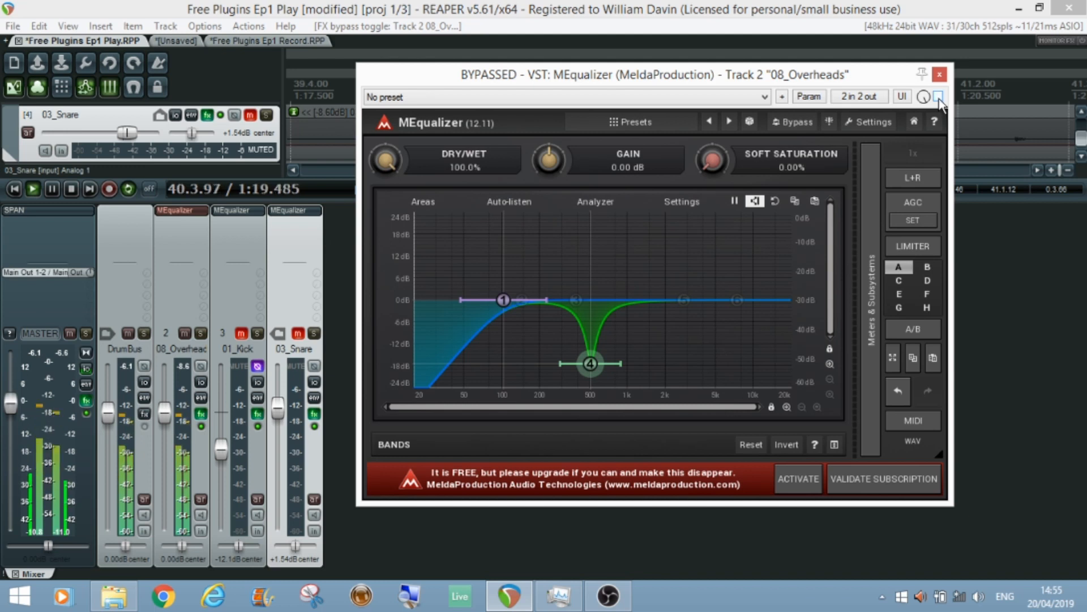
click(938, 97)
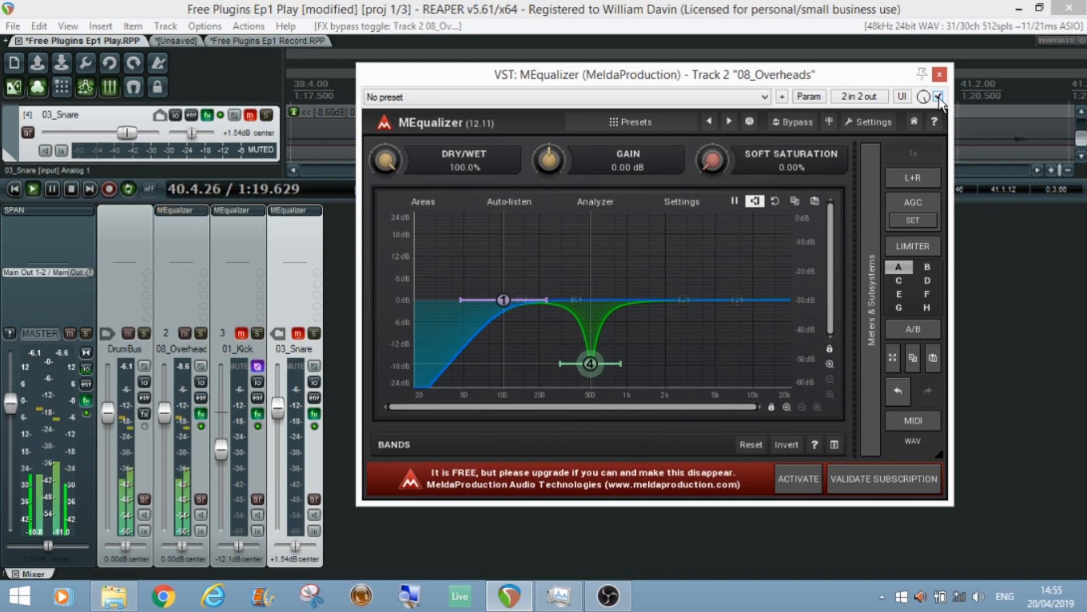
drag(589, 364, 592, 349)
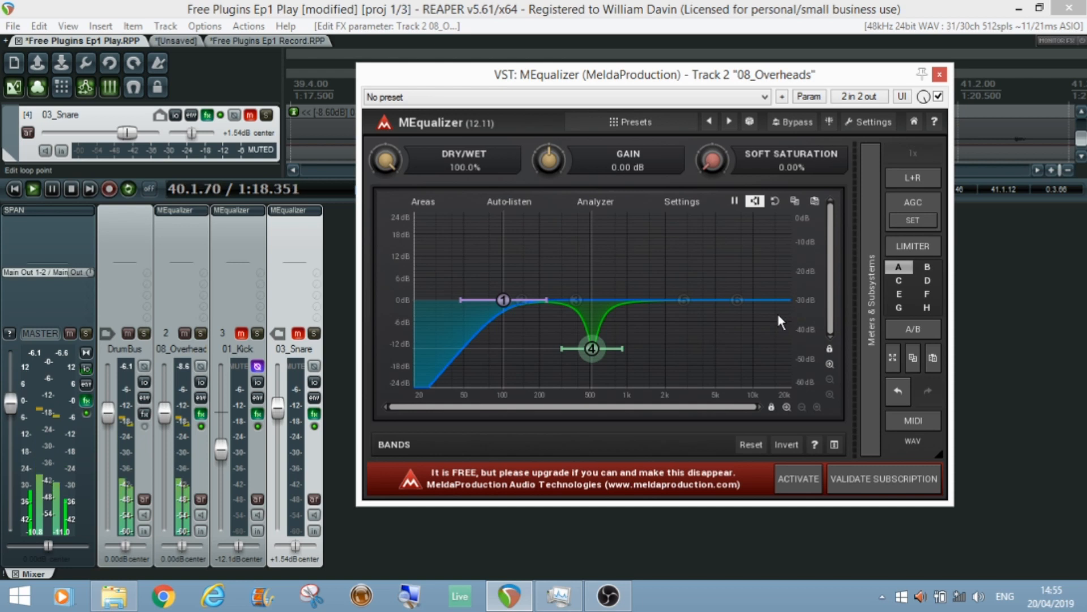
Enable band 6 as a high-shelf boost of about 5 dB near 2.3 kHz and close the overheads' equalizer.
click(737, 300)
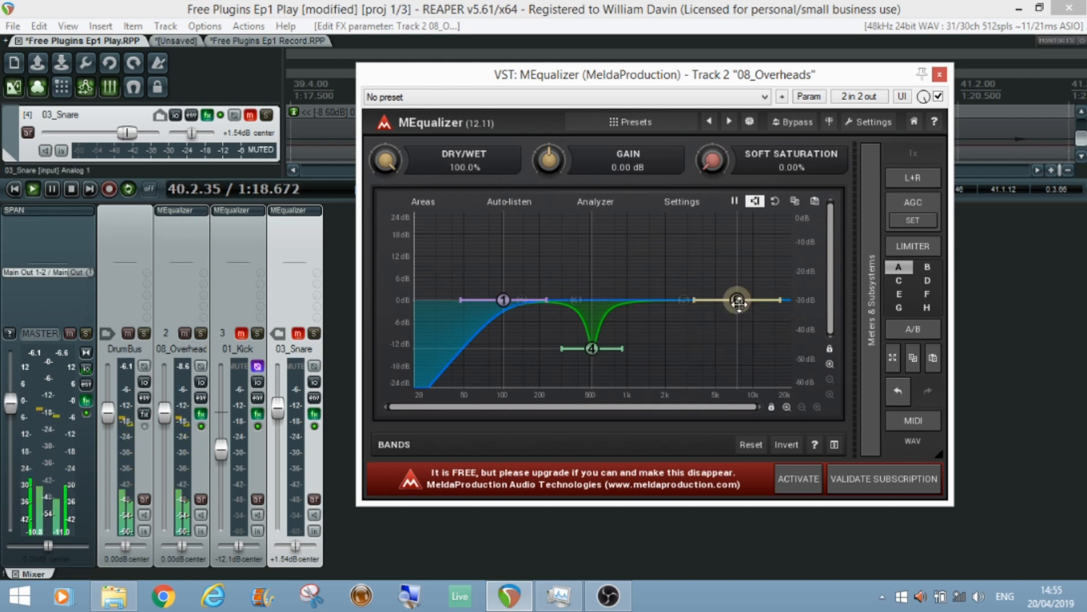
drag(739, 303, 733, 301)
drag(714, 290, 674, 281)
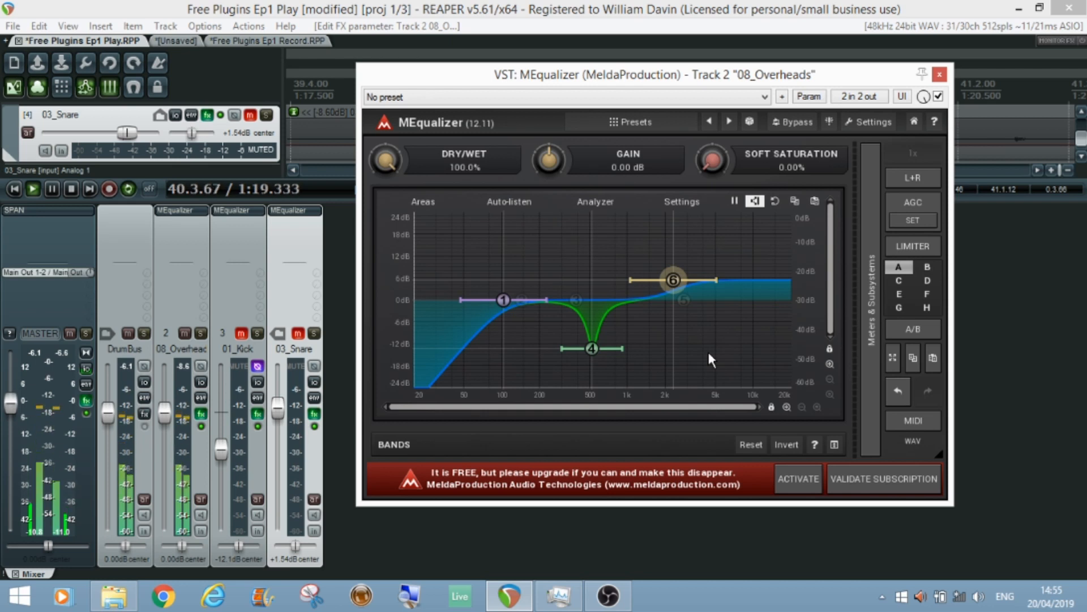
click(940, 75)
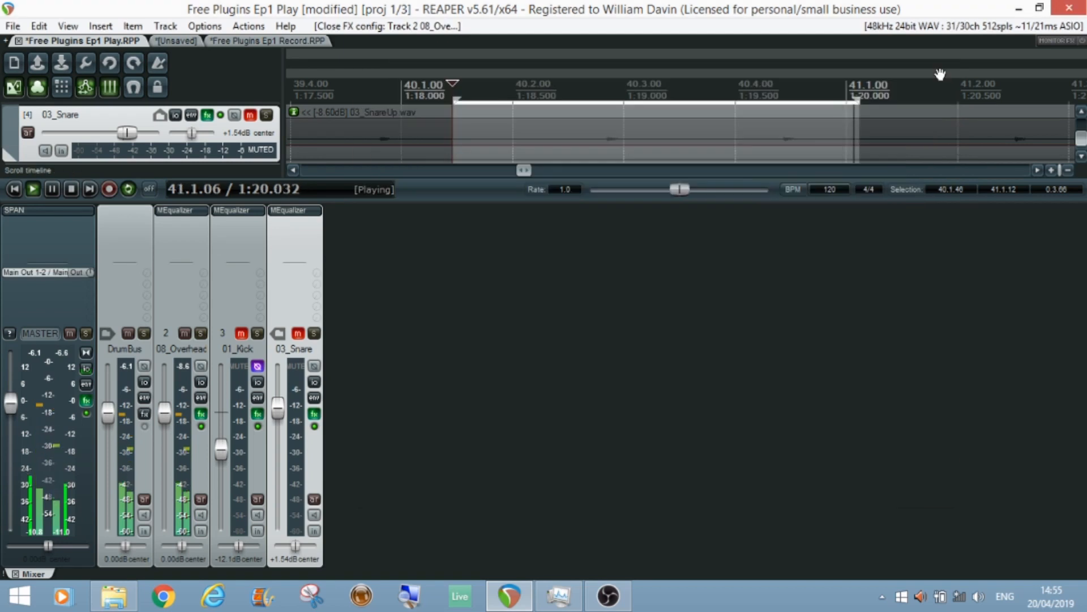
Unmute the 01_Kick track, open its MEqualizer and move the plugin window clear of the mixer channels.
click(242, 334)
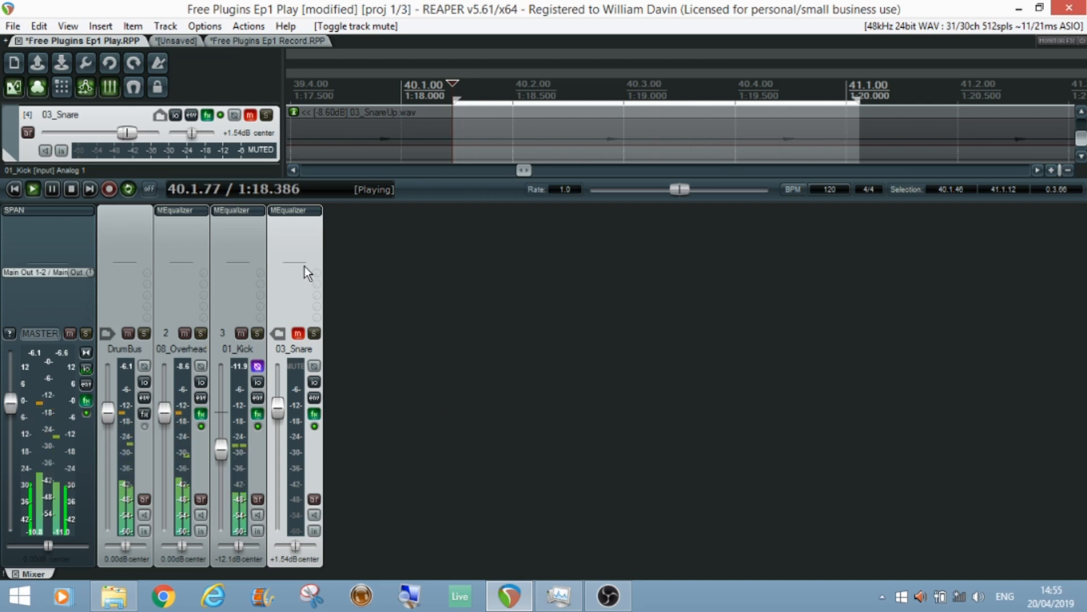
click(232, 213)
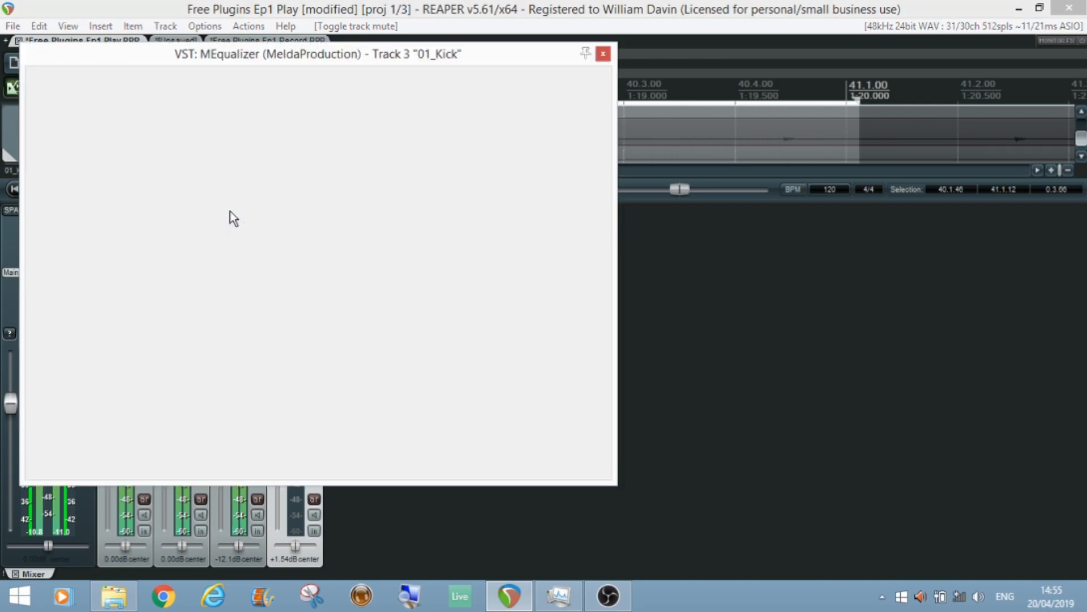
drag(287, 65, 659, 56)
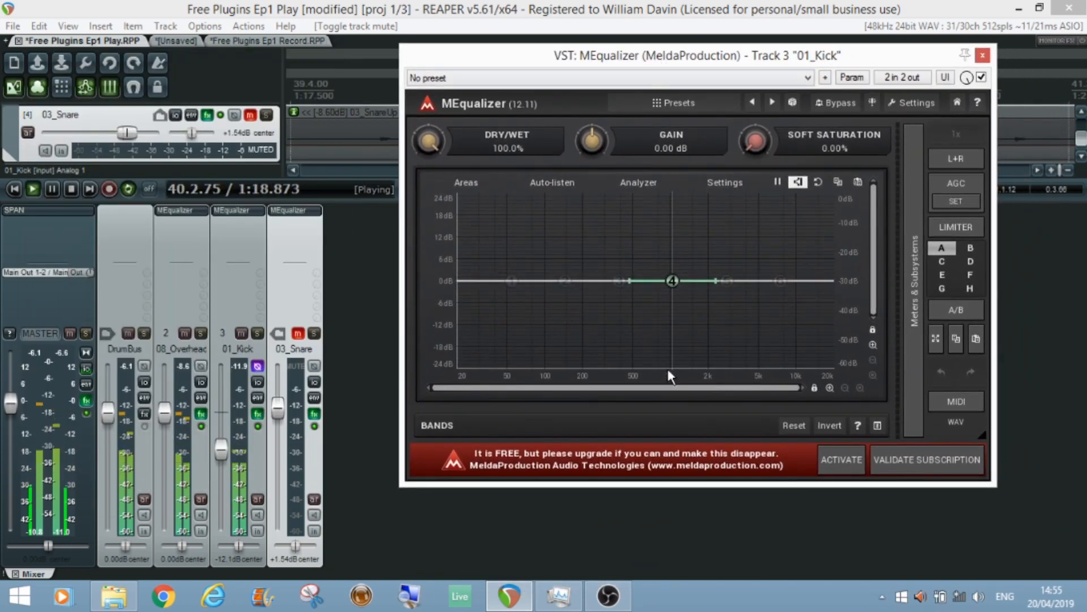
Disable band 4, enable band 2 and boost it by about 9 dB near 78 Hz in the kick's equalizer.
double_click(672, 280)
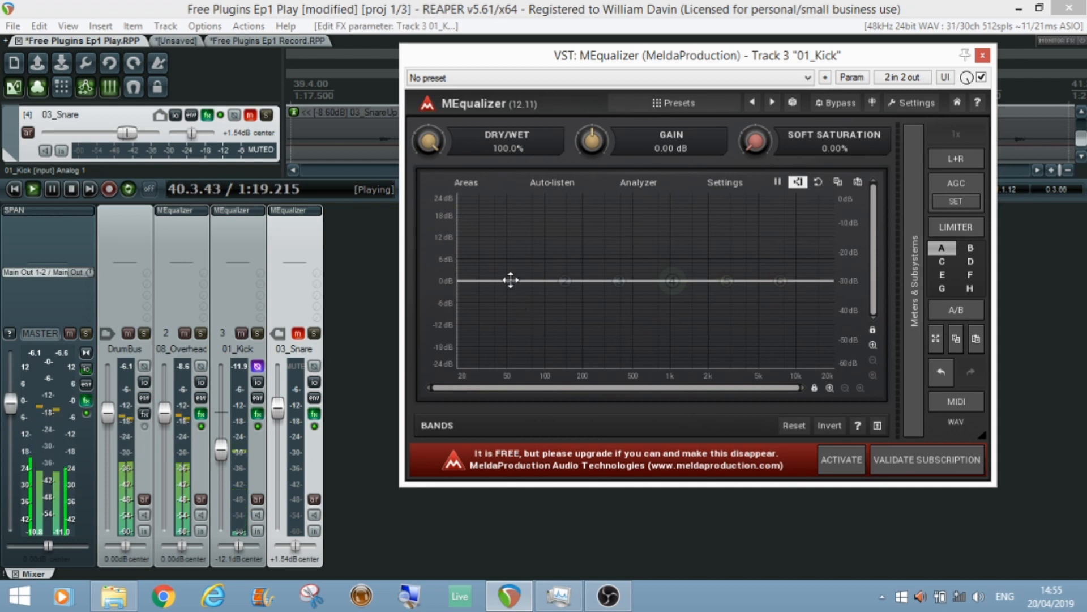
double_click(567, 281)
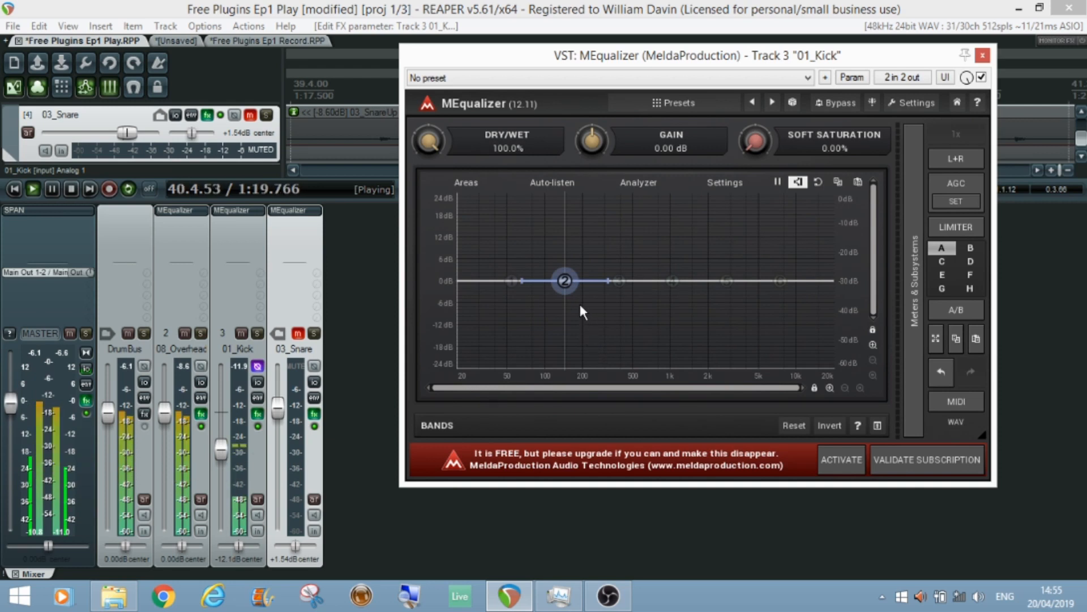
drag(565, 284, 532, 250)
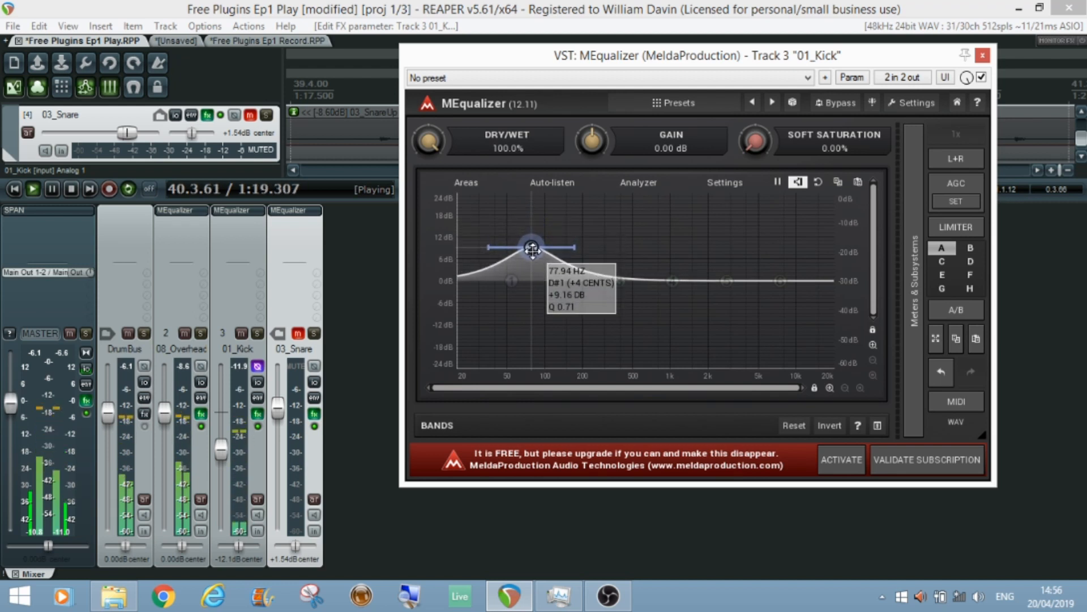
Compare the kick with its effects bypassed and active, and slightly lower band 2's boost.
click(258, 427)
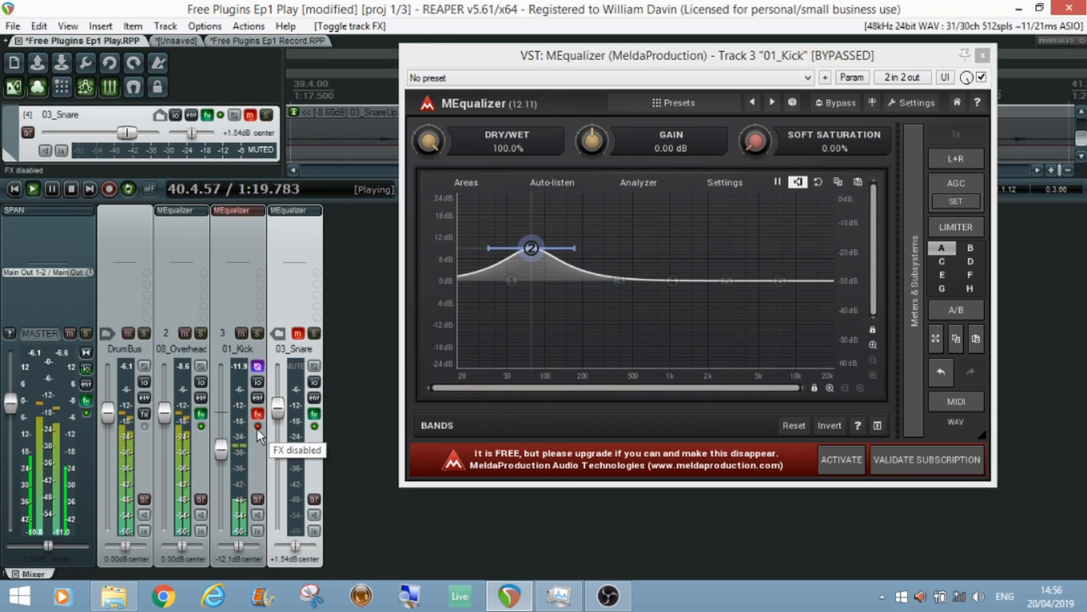
click(257, 426)
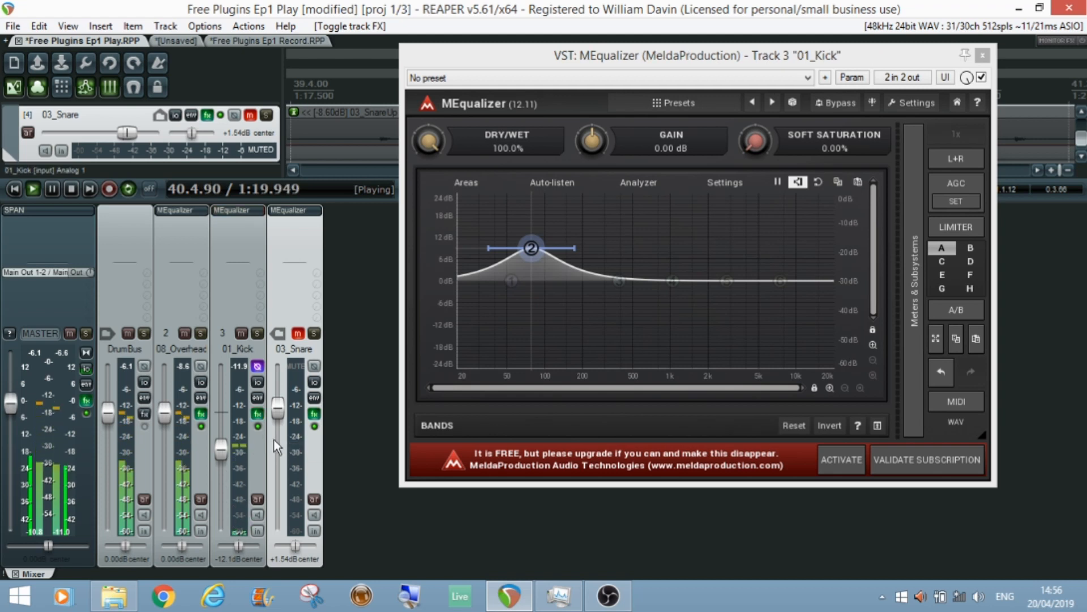
click(532, 248)
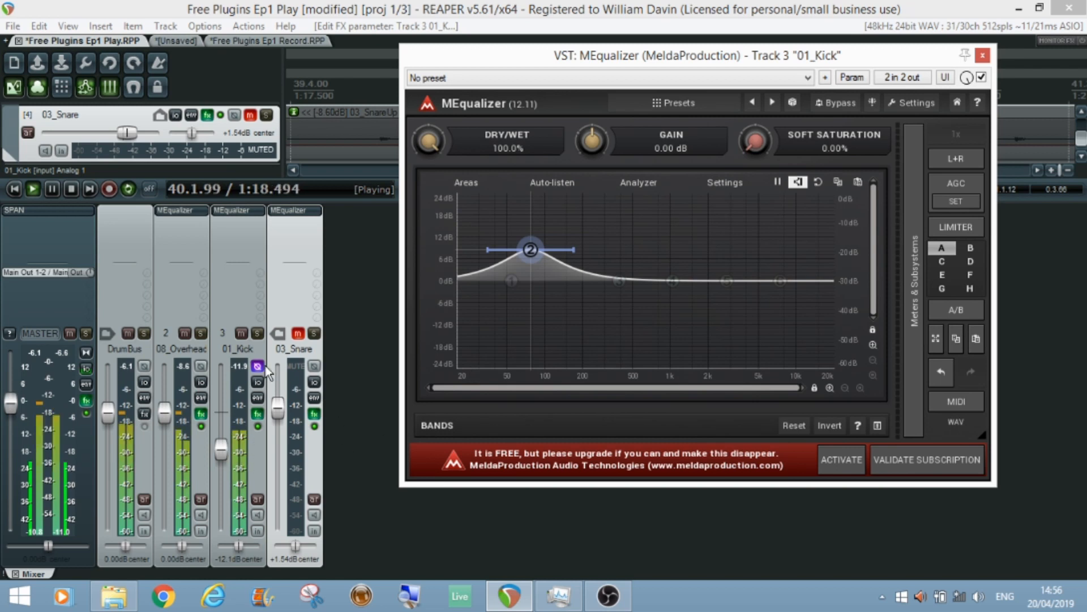
Solo the 01_Kick track, enable band 3 with a cut of about 16 dB near 260 Hz, and unsolo the track.
click(257, 334)
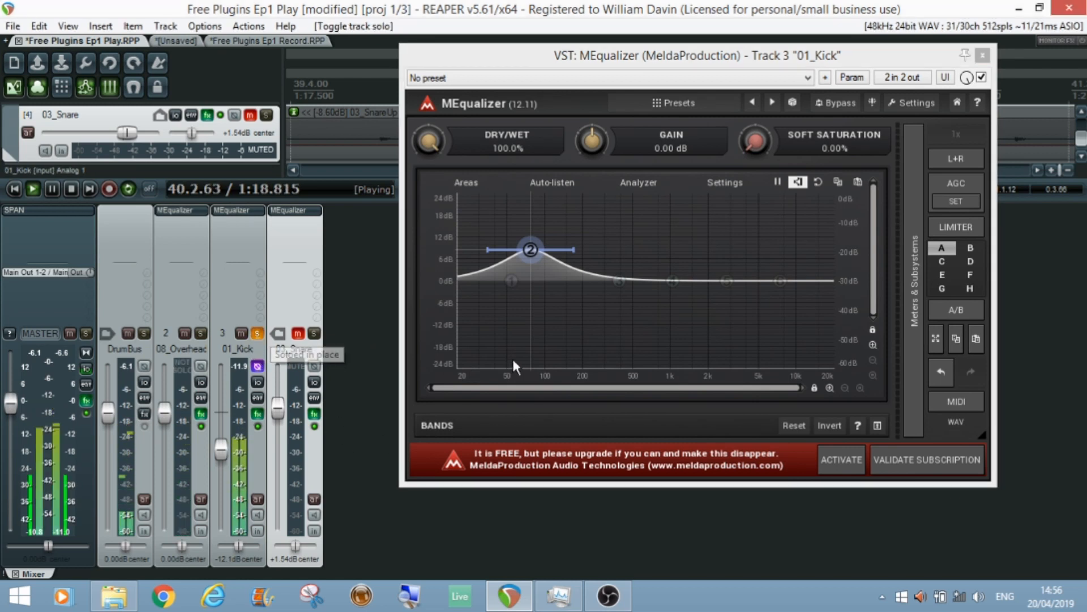
click(619, 281)
drag(662, 280, 597, 339)
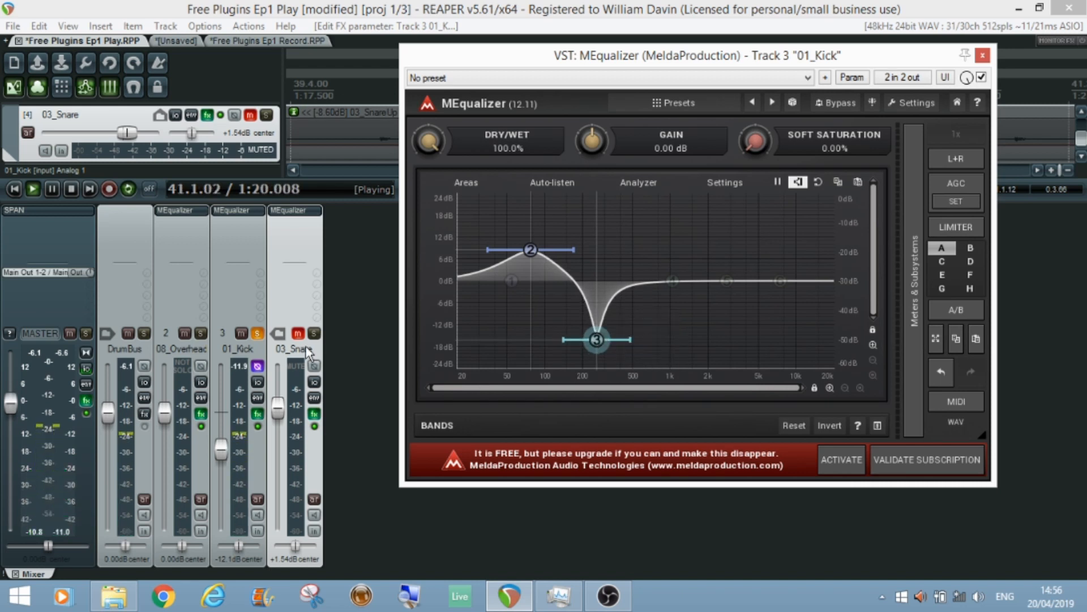
click(259, 335)
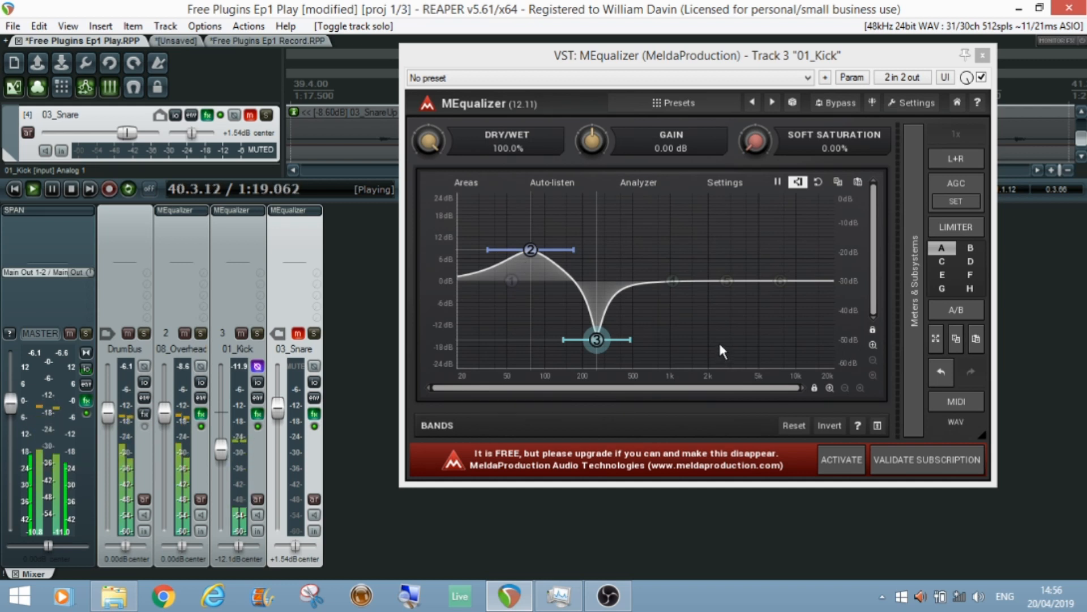
Enable band 5 in the kick's equalizer and boost it by about 8 dB near 2.5 kHz.
click(726, 281)
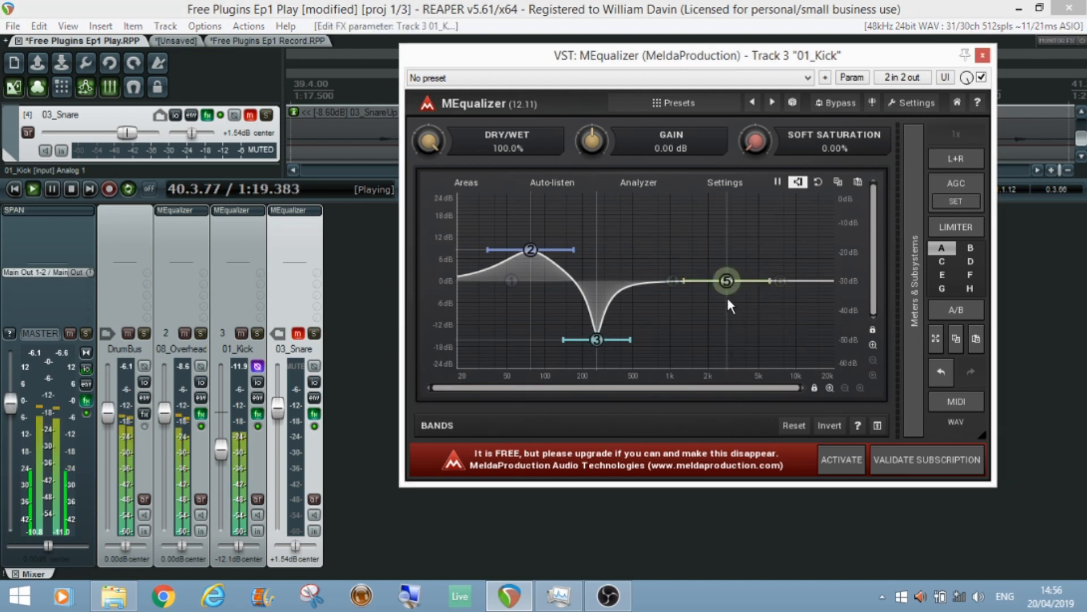
mouse_move(728, 281)
drag(728, 281, 721, 253)
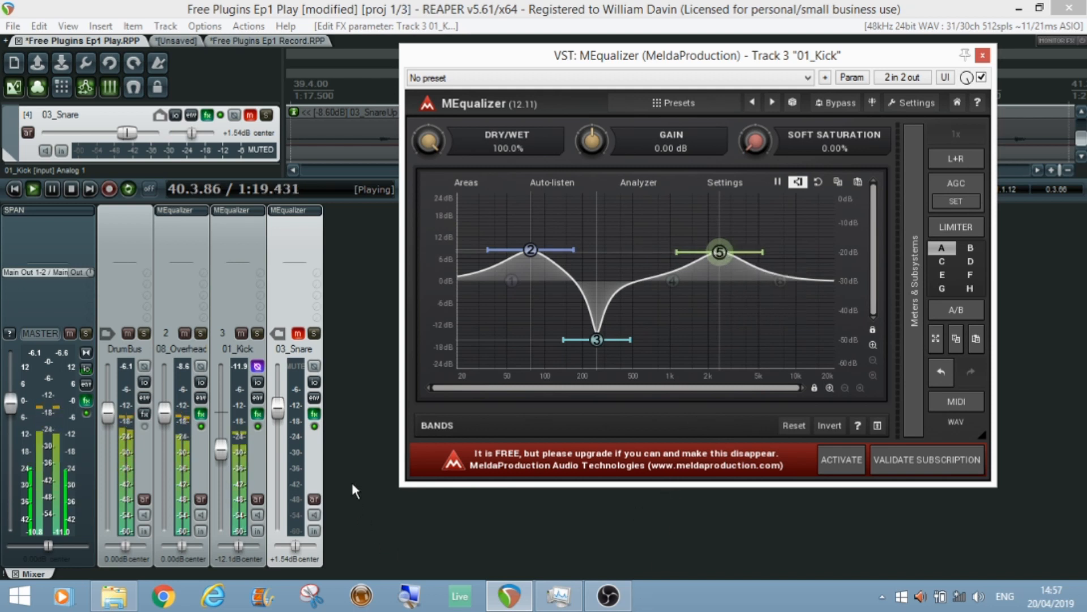
Unmute the 03_Snare track and replace the kick's equalizer window with the snare's, placed clear of the mixer channels.
click(298, 334)
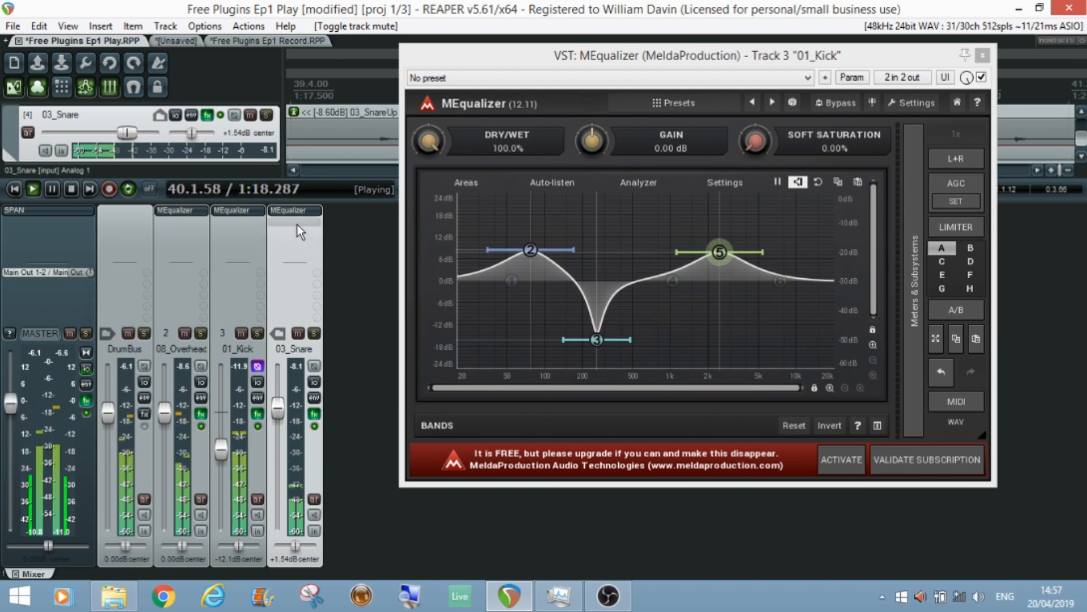
click(982, 55)
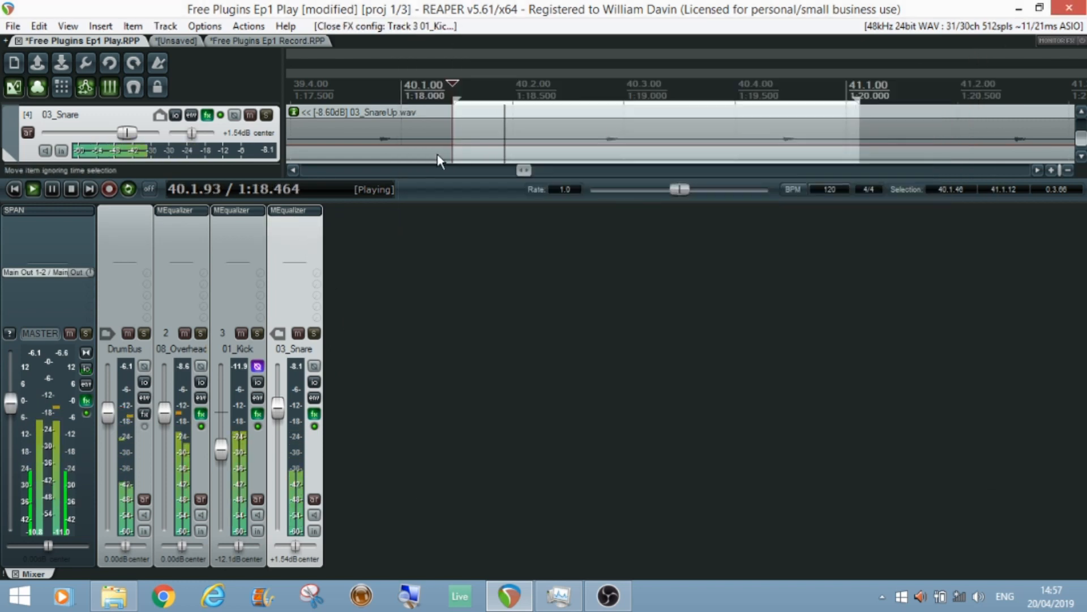
click(294, 213)
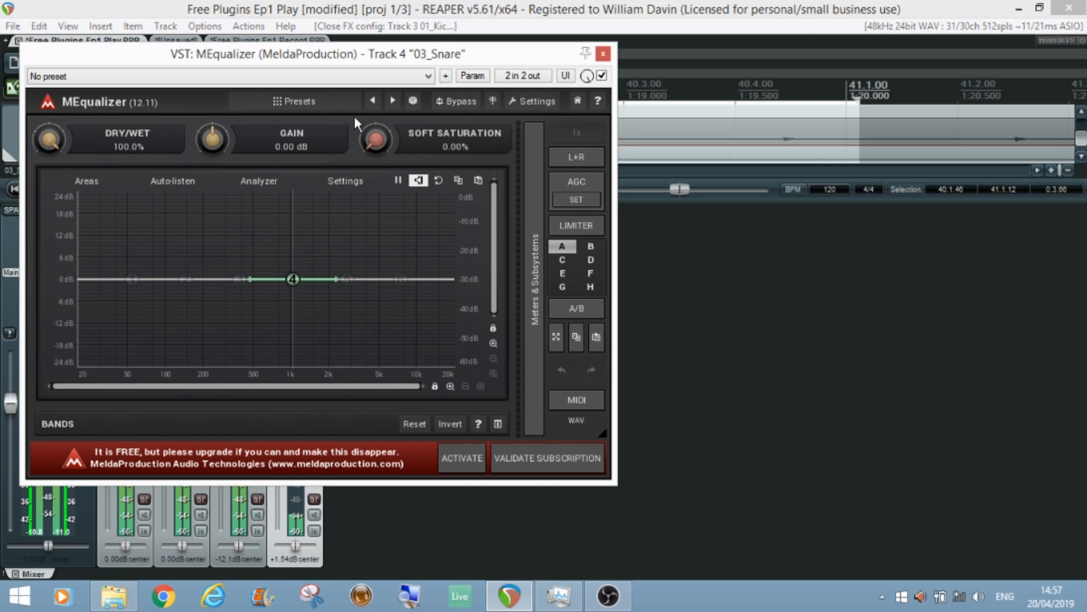
drag(335, 61, 712, 86)
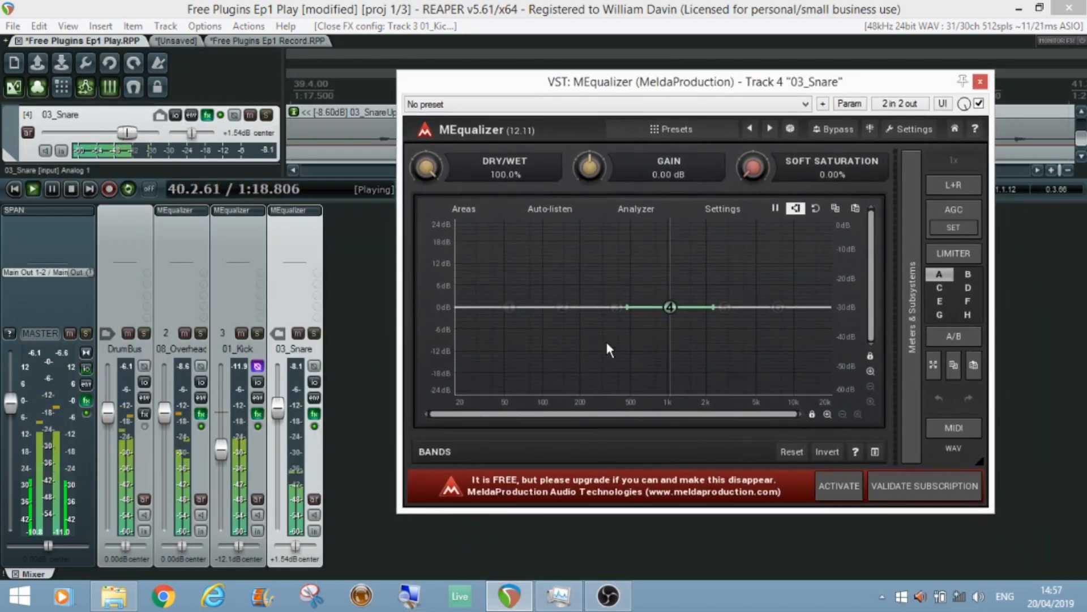
Disable band 4 in the snare's equalizer and enable band 1 as a 12 dB/oct high-pass filter near 80 Hz.
double_click(675, 308)
double_click(509, 308)
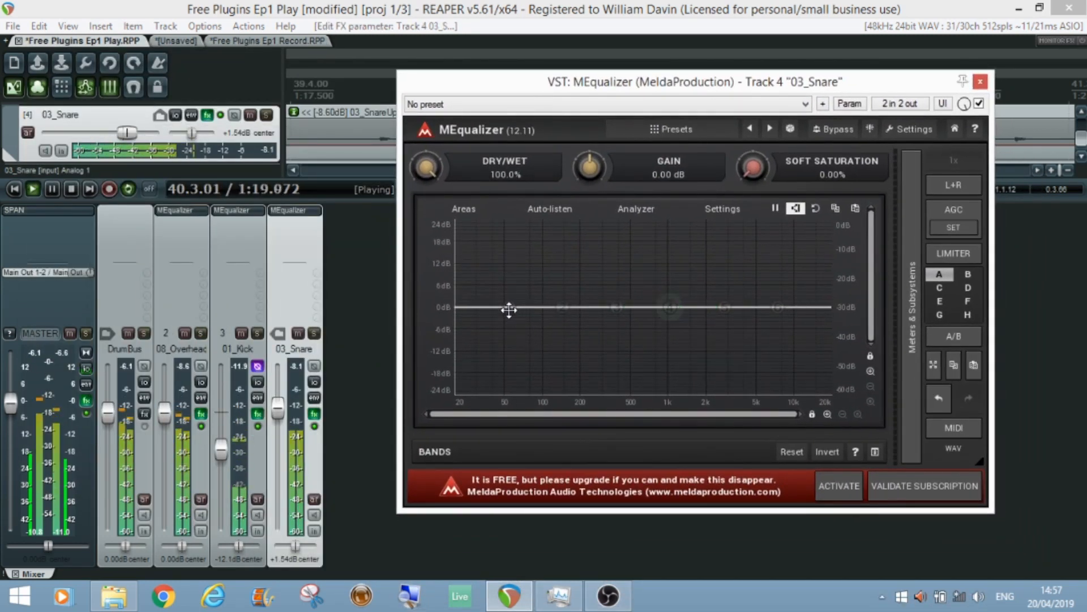
double_click(509, 308)
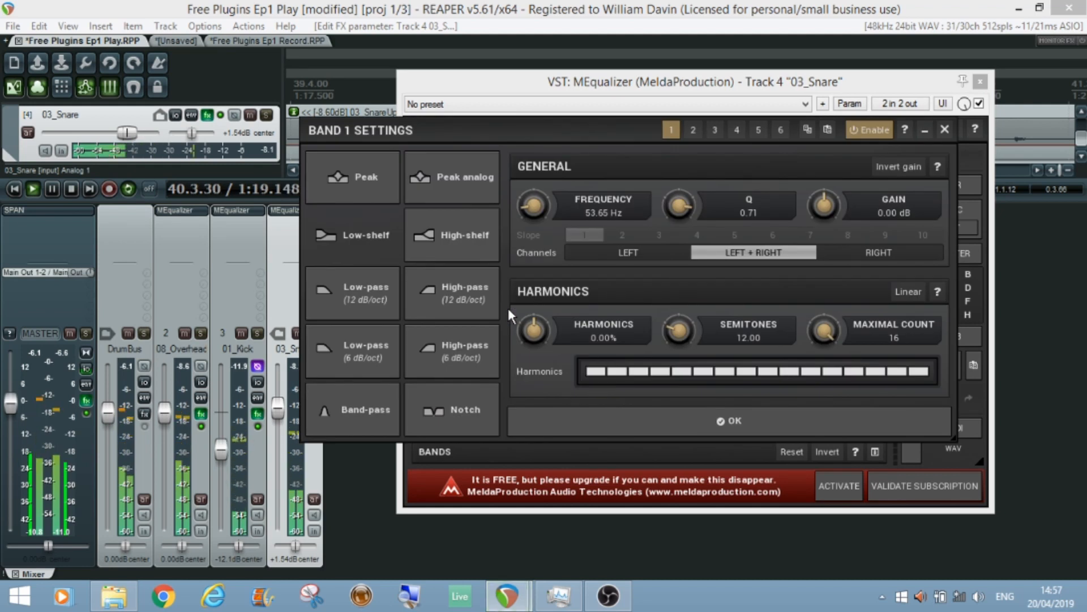
click(461, 292)
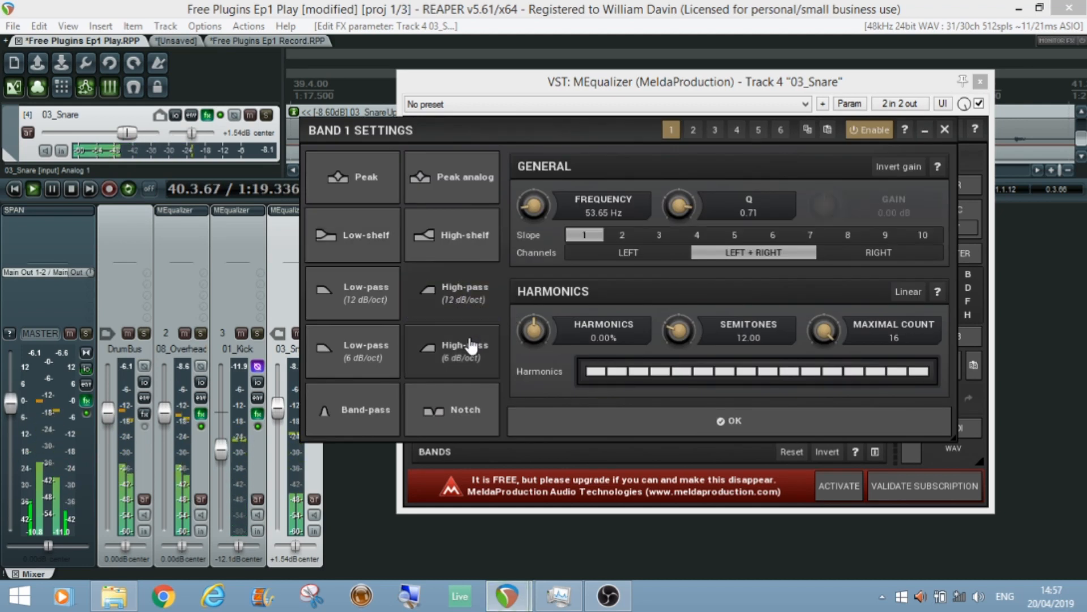
click(592, 420)
drag(514, 308, 531, 305)
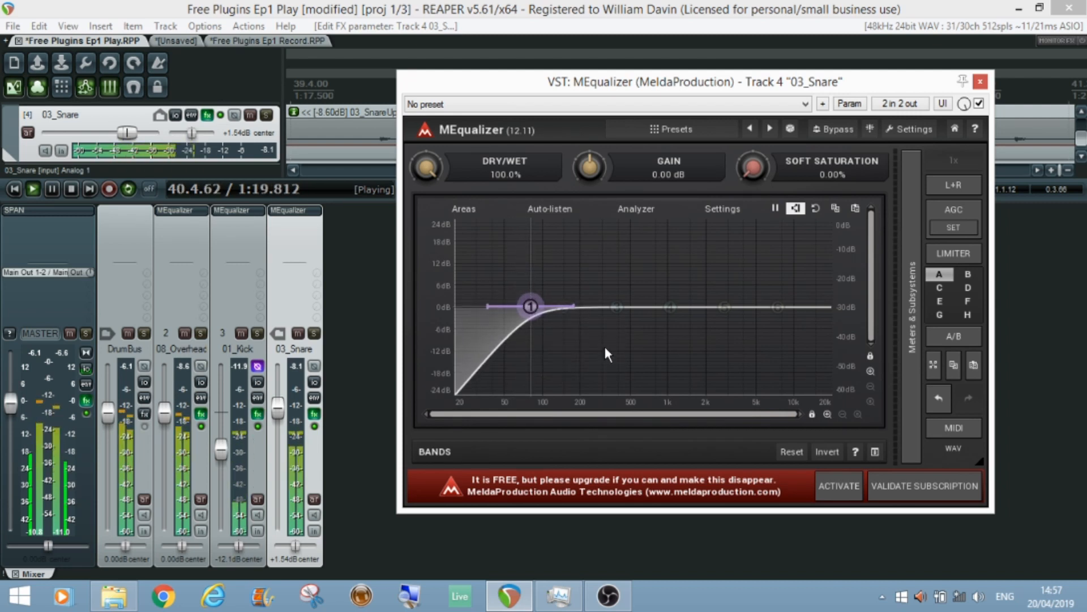
Solo the 03_Snare track and raise band 1's high-pass cutoff to about 89 Hz.
click(314, 333)
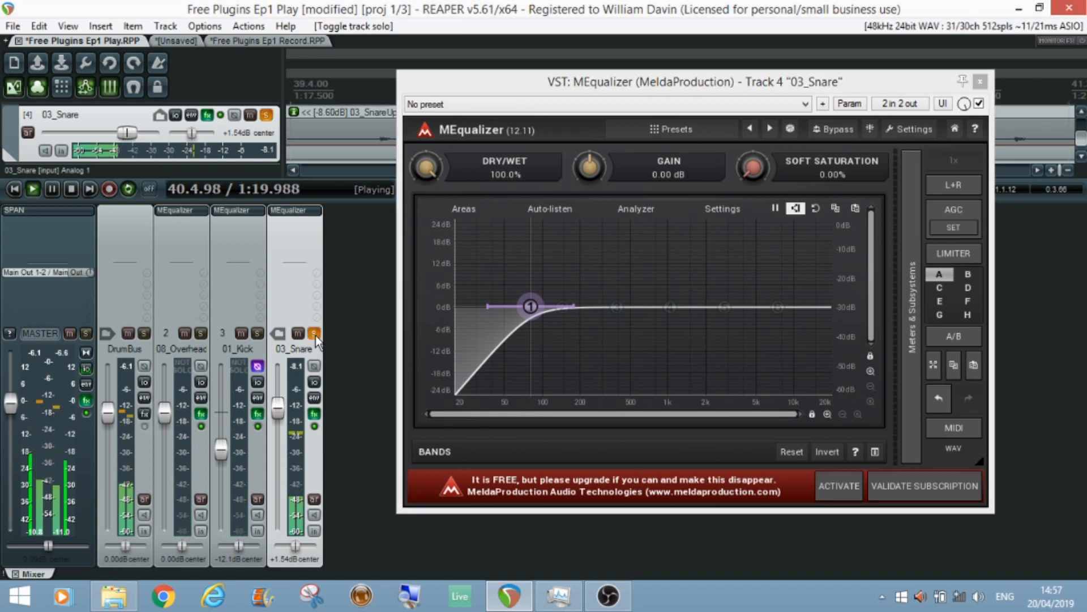
mouse_move(532, 306)
mouse_down()
mouse_move(593, 307)
mouse_move(538, 306)
mouse_up()
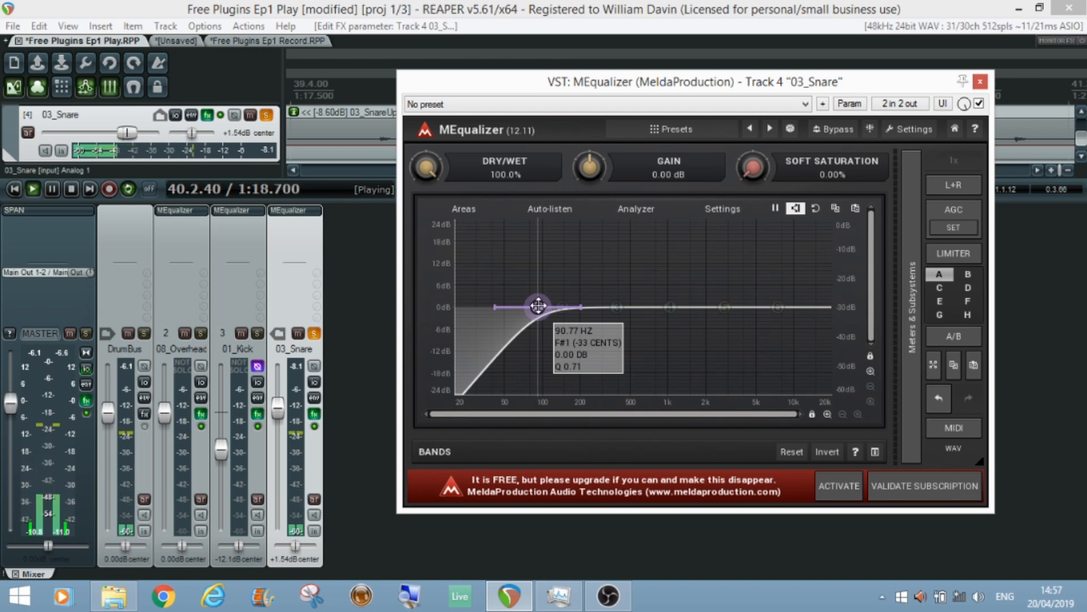
drag(538, 306, 537, 306)
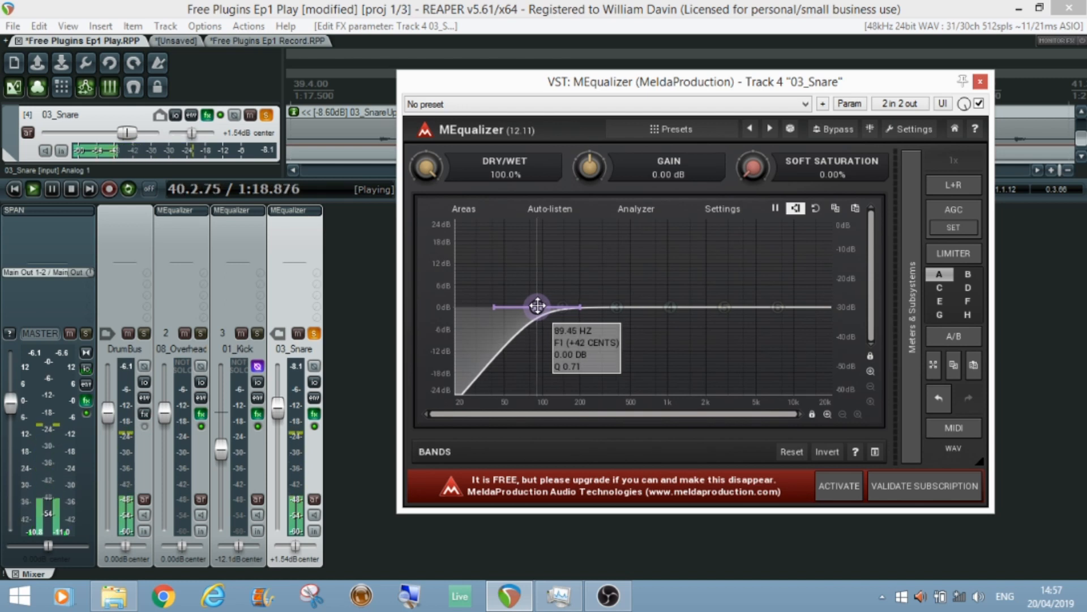
Enable band 3 on the snare with a narrow cut of about 16 dB near 450 Hz, and unsolo the track.
click(616, 307)
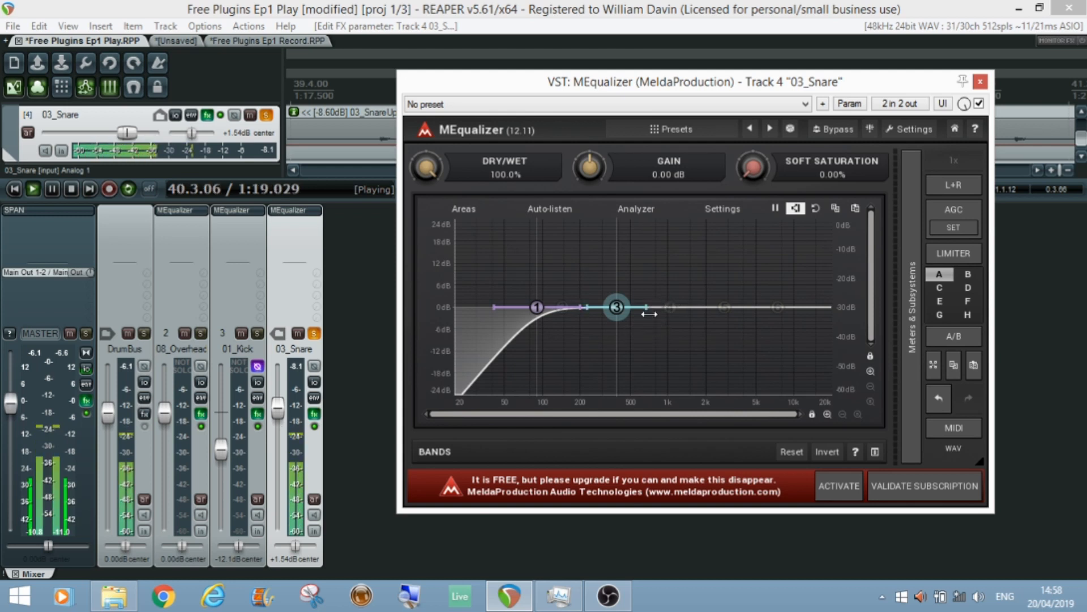
scroll(617, 312, down, 2)
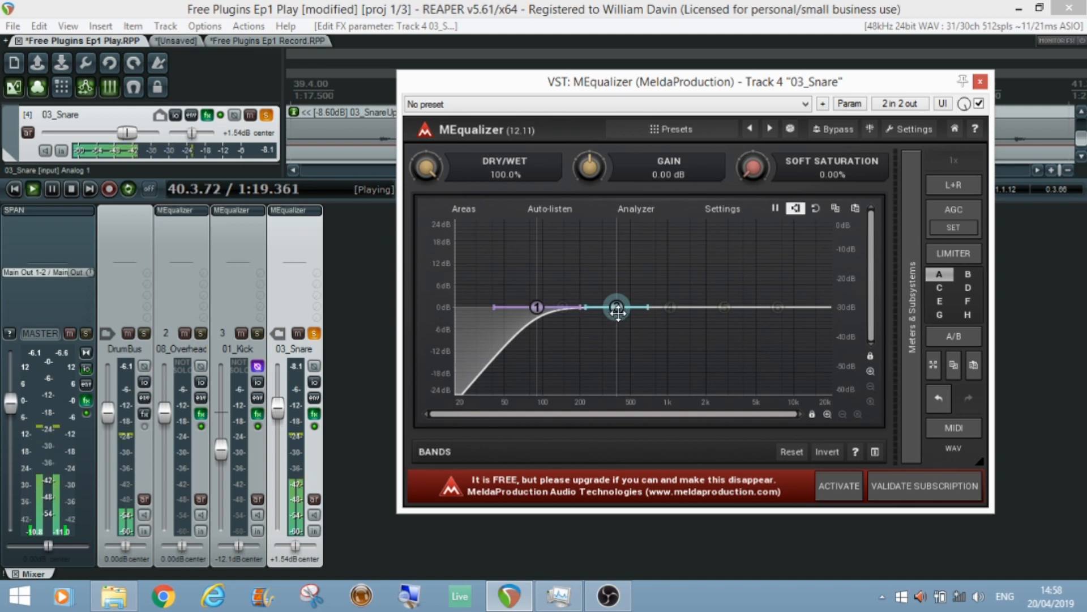
drag(617, 307, 624, 364)
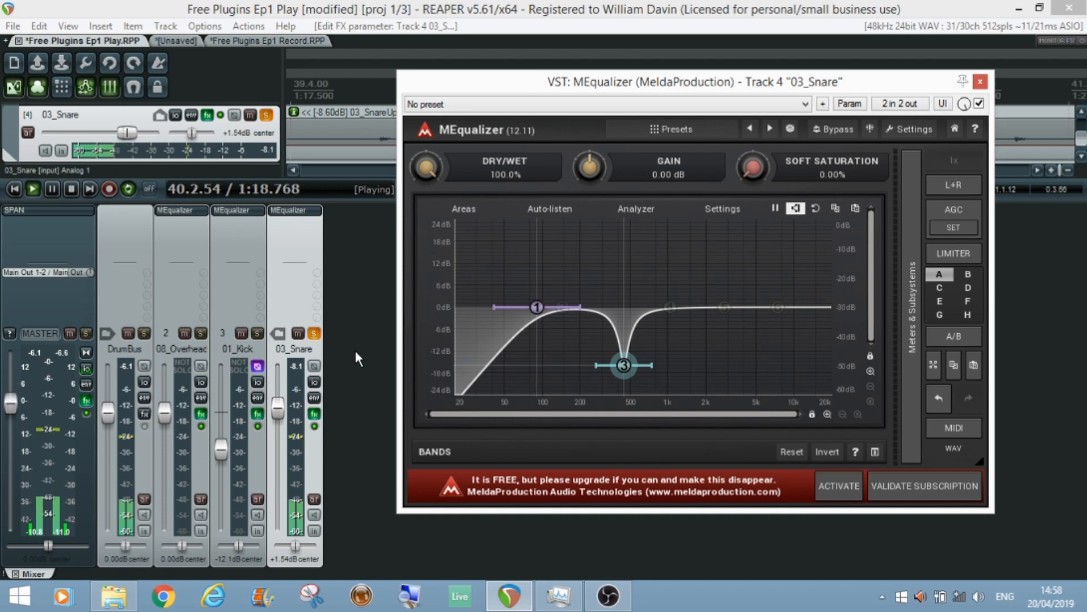
click(315, 334)
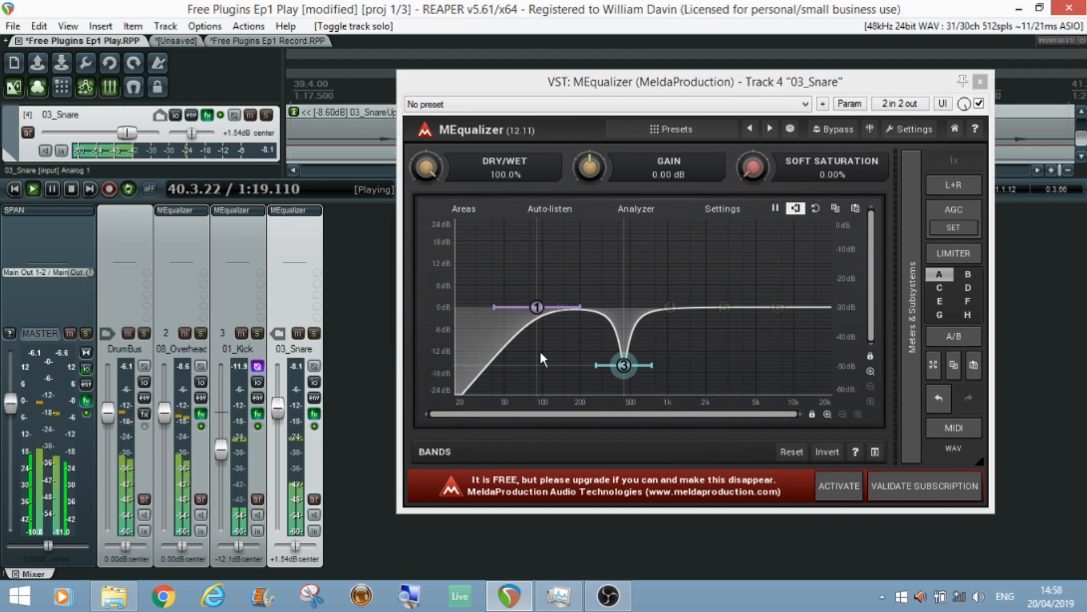
Enable band 2 in the snare's equalizer and boost it by about 10 dB near 193 Hz.
click(566, 311)
drag(565, 312, 582, 269)
drag(582, 273, 578, 276)
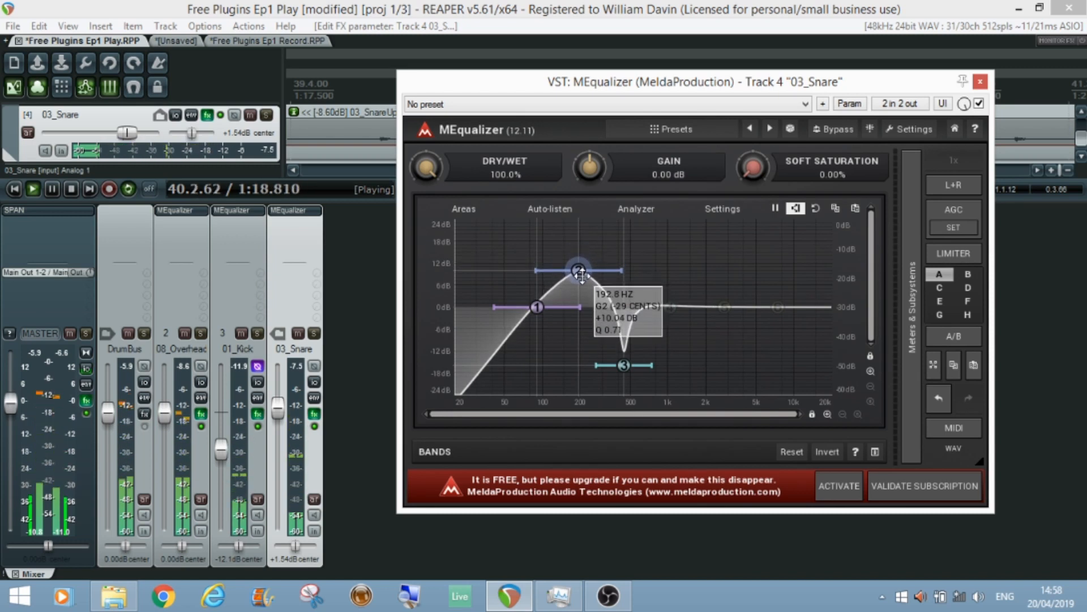
Compare the snare with its effects bypassed and active, and raise band 2's boost to about 11 dB.
click(314, 427)
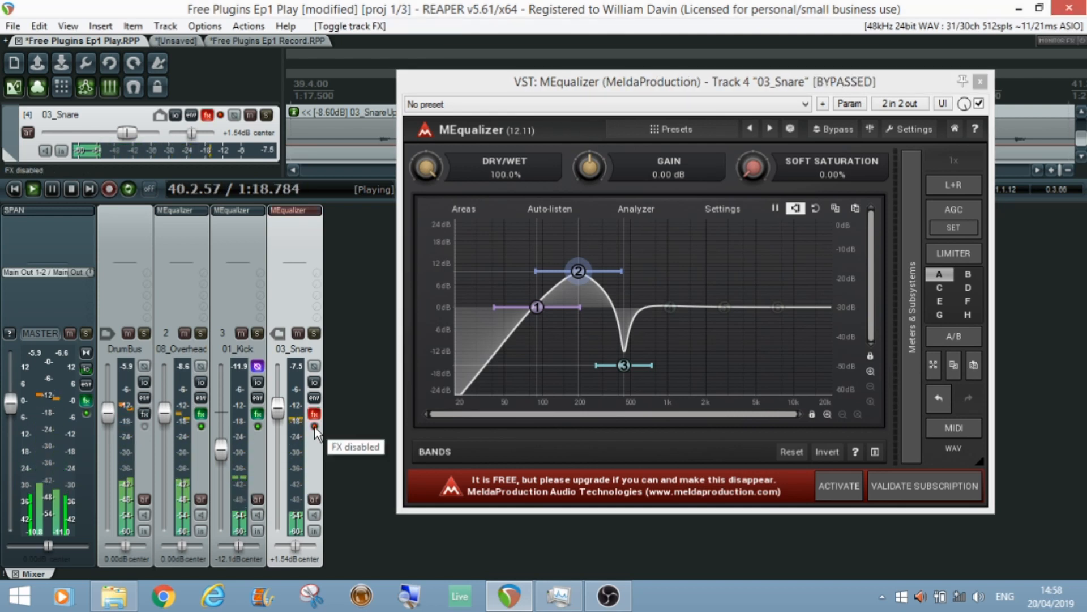
click(314, 426)
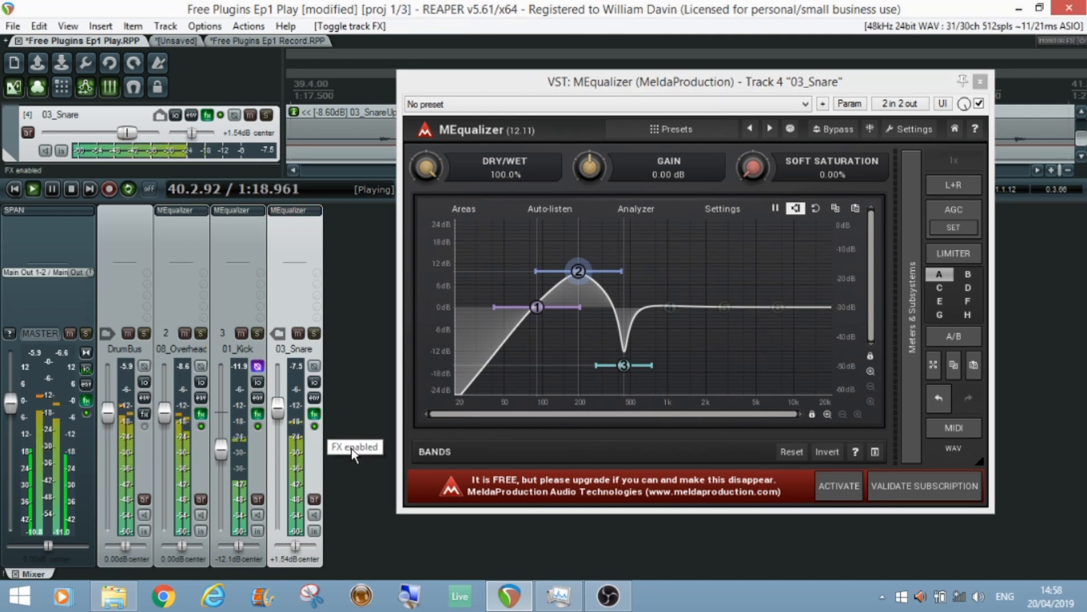
drag(578, 271, 582, 269)
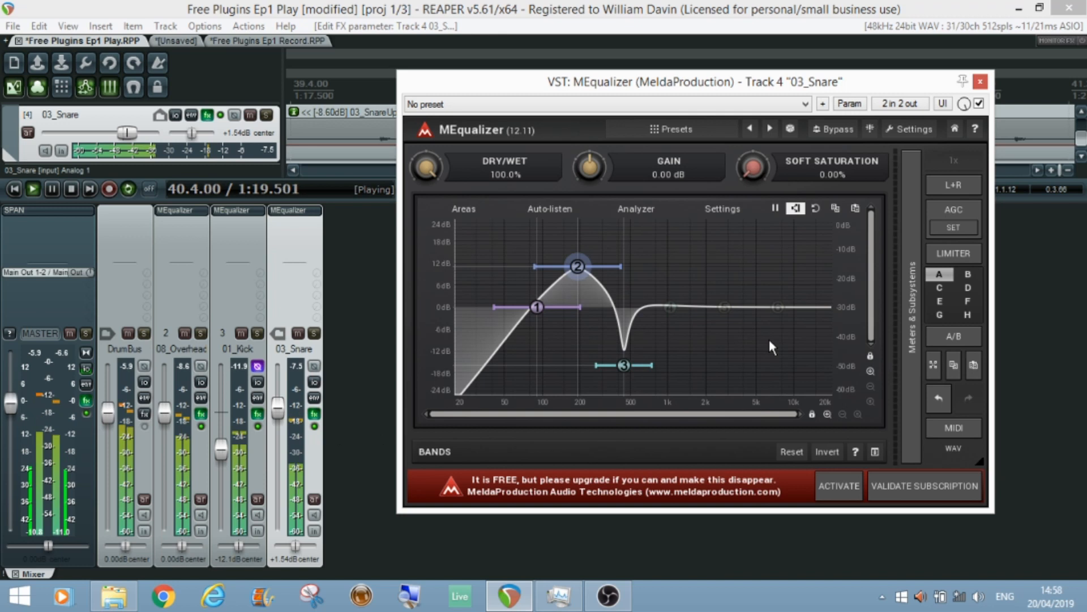
Enable band 5 in the snare's equalizer and boost it by about 7 dB near 3.2 kHz.
double_click(723, 308)
drag(724, 308, 731, 281)
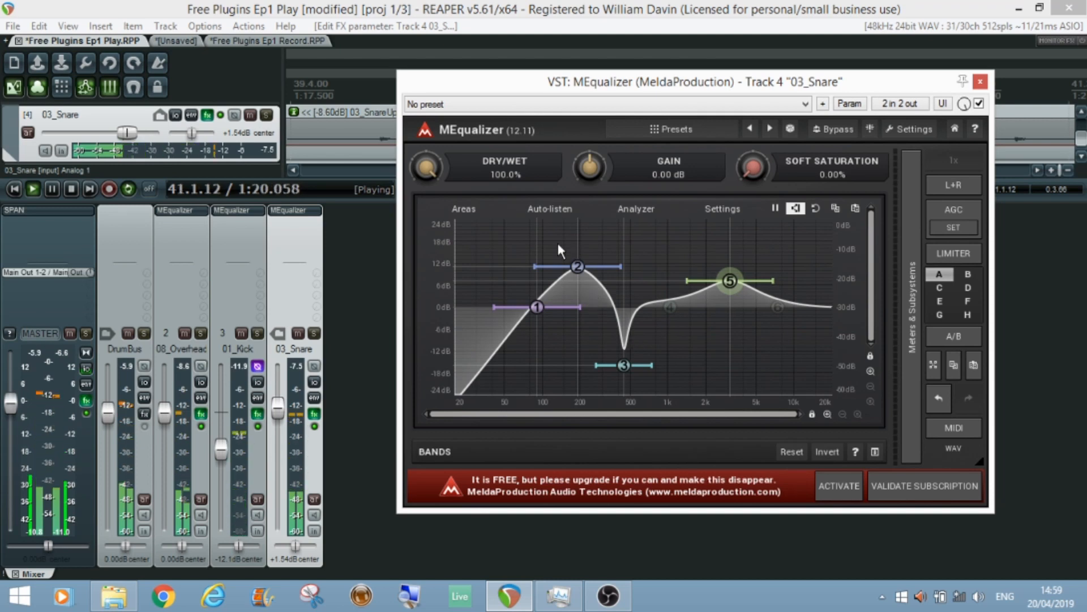
Compare the full drum mix with all tracks' effects bypassed and active, and stop playback.
click(363, 432)
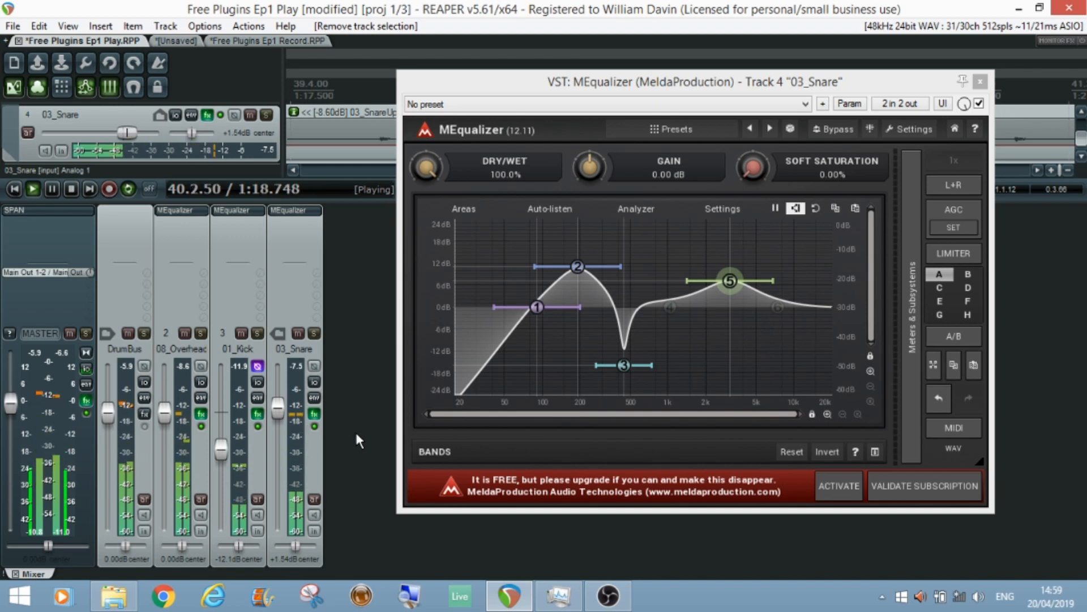
key(b)
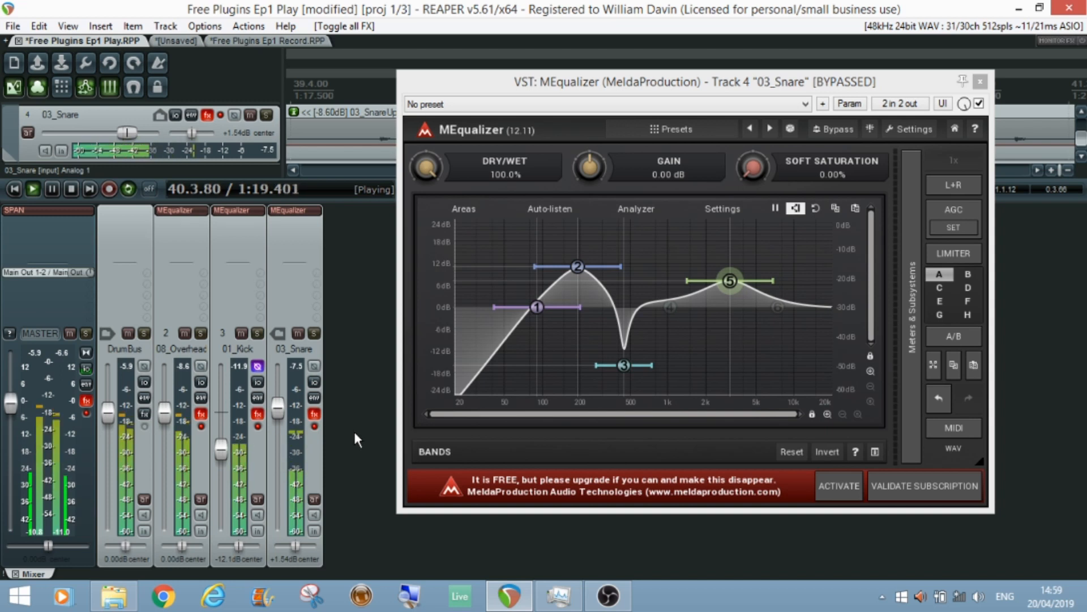
key(b)
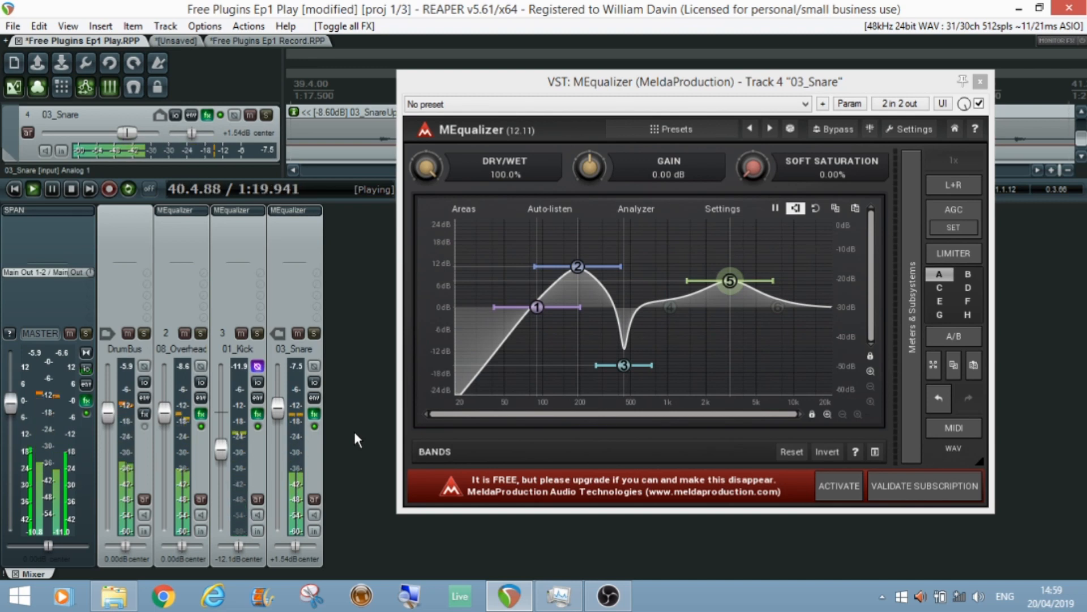
key(space)
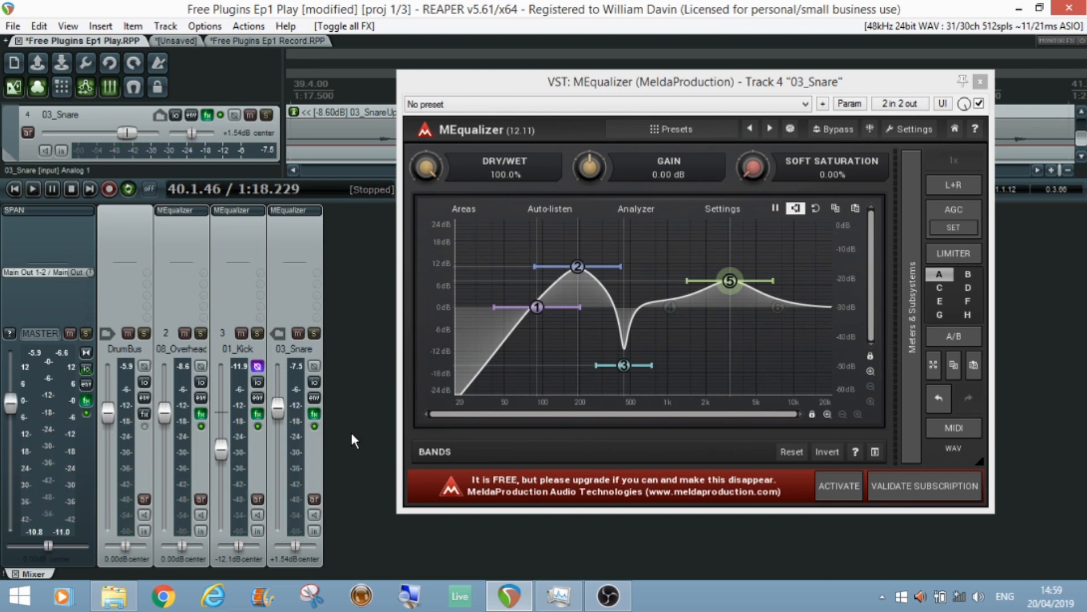